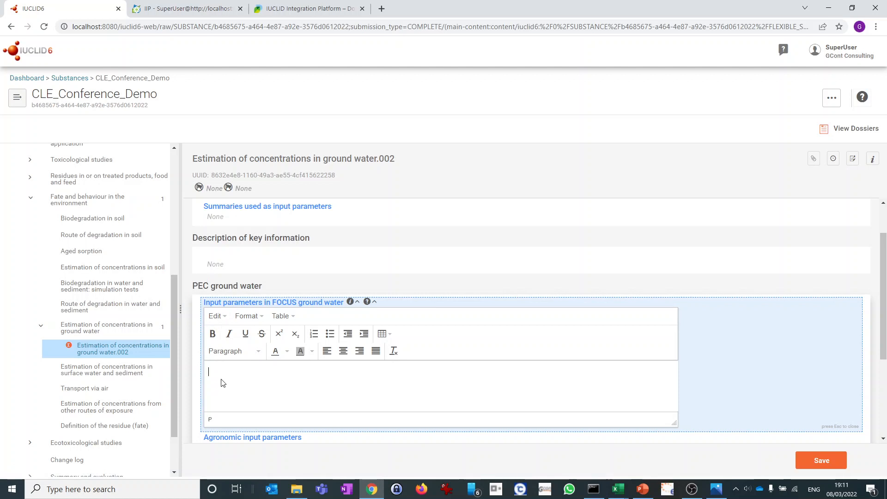
Step: Add a new item to the PEC ground water table of the ground water estimation document and open its values
{"action": "scroll", "coordinate": [746, 368], "scroll_direction": "down", "scroll_amount": 2}
{"action": "left_click", "coordinate": [243, 341]}
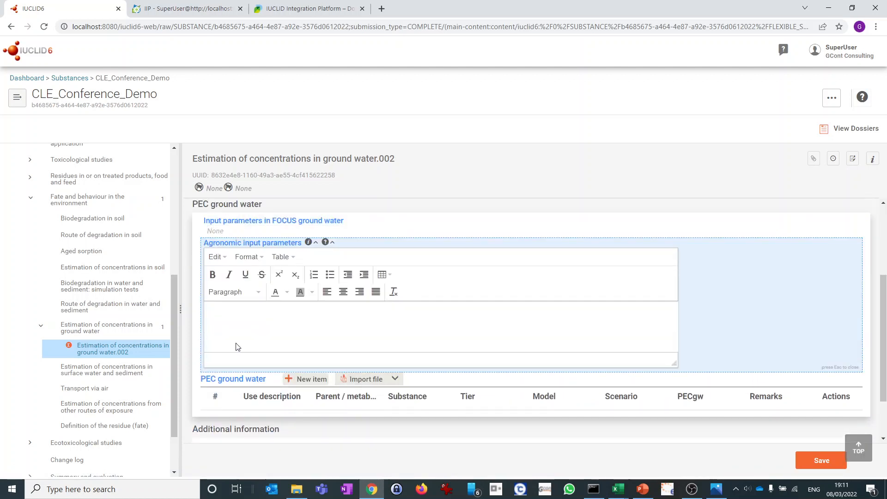
{"action": "left_click", "coordinate": [296, 379]}
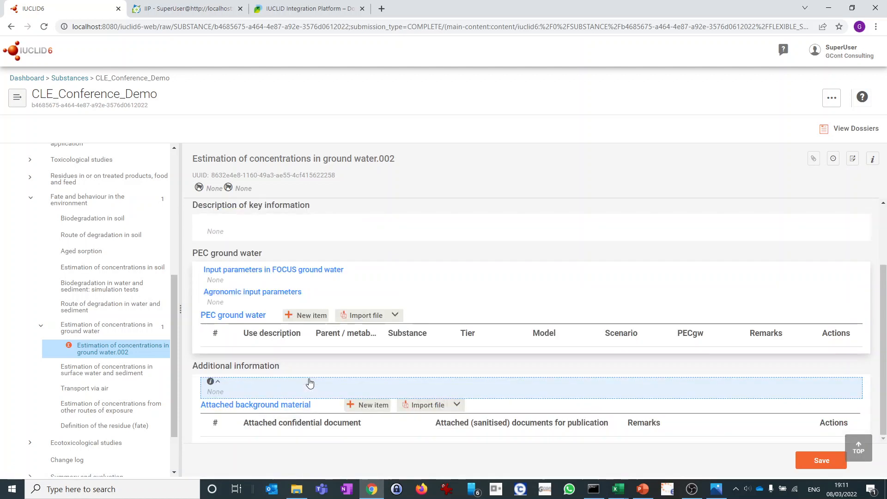
{"action": "left_click", "coordinate": [258, 334]}
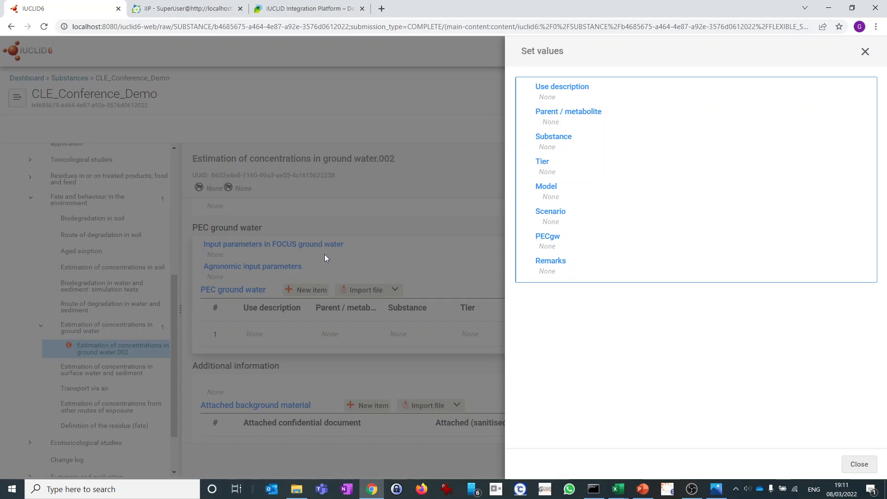
Step: Link the GAP record MyUseDescription as the use description and set the parent/metabolite value to metabolite
{"action": "left_click", "coordinate": [557, 102]}
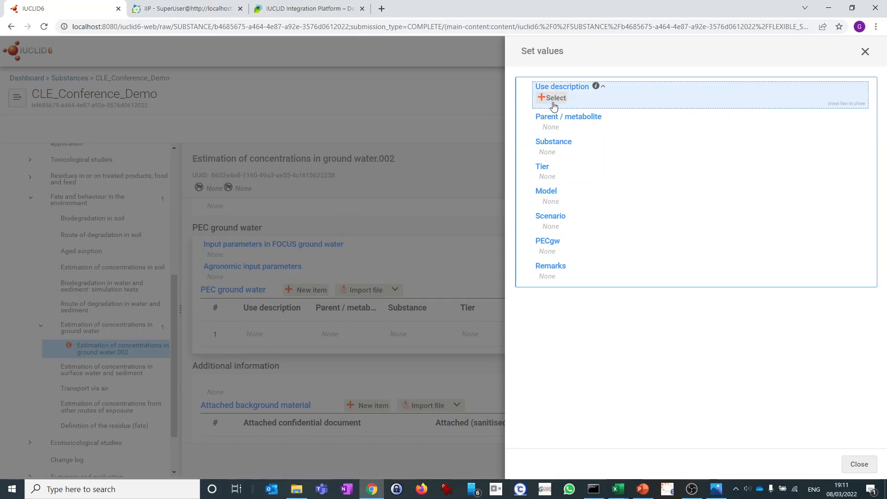
{"action": "left_click", "coordinate": [554, 103]}
{"action": "left_click", "coordinate": [534, 132]}
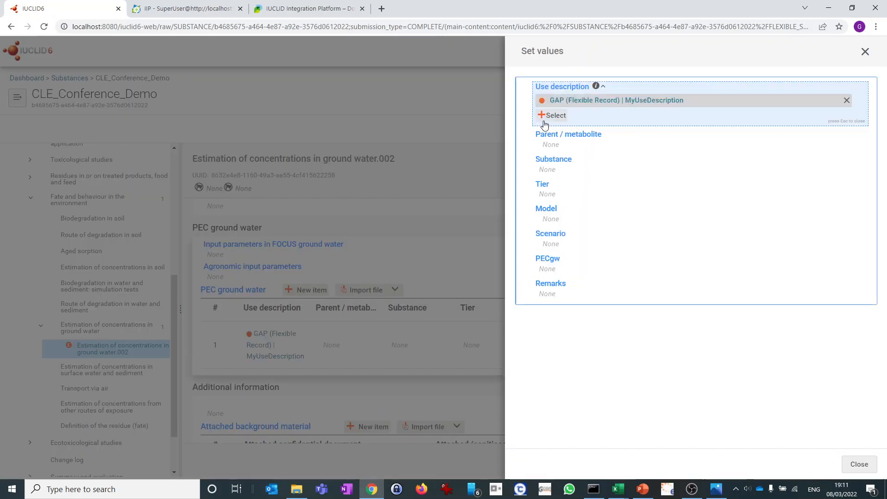
{"action": "left_click", "coordinate": [553, 138]}
{"action": "left_click", "coordinate": [554, 131]}
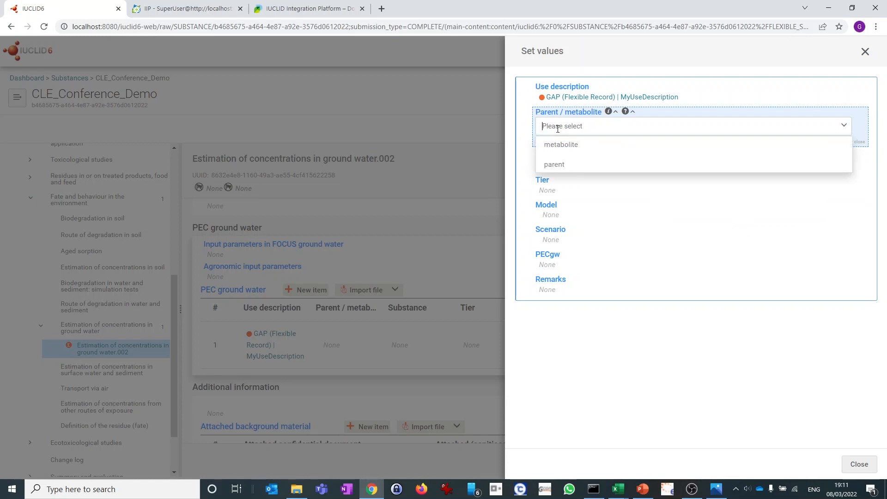
{"action": "left_click", "coordinate": [561, 152]}
Step: Link ZZ_CompleteToCSubstance as the item's substance and enter 1232123 as the tier
{"action": "left_click", "coordinate": [556, 166]}
{"action": "left_click", "coordinate": [554, 146]}
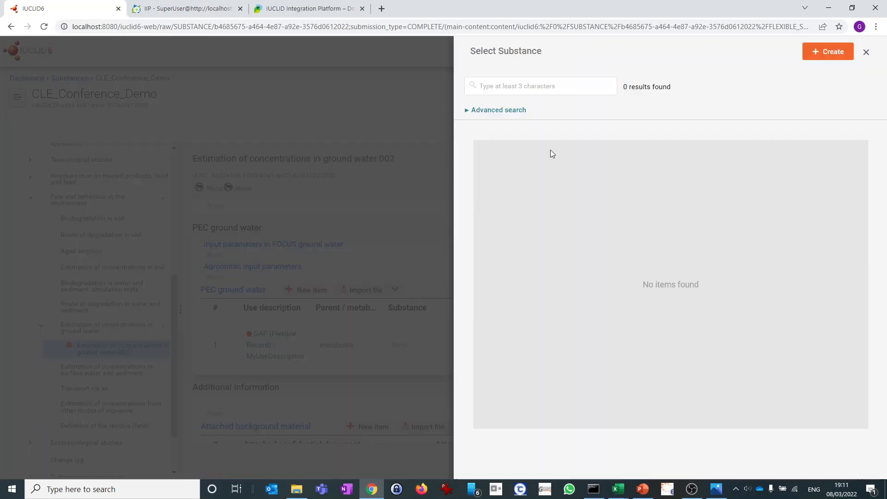
{"action": "left_click", "coordinate": [507, 212]}
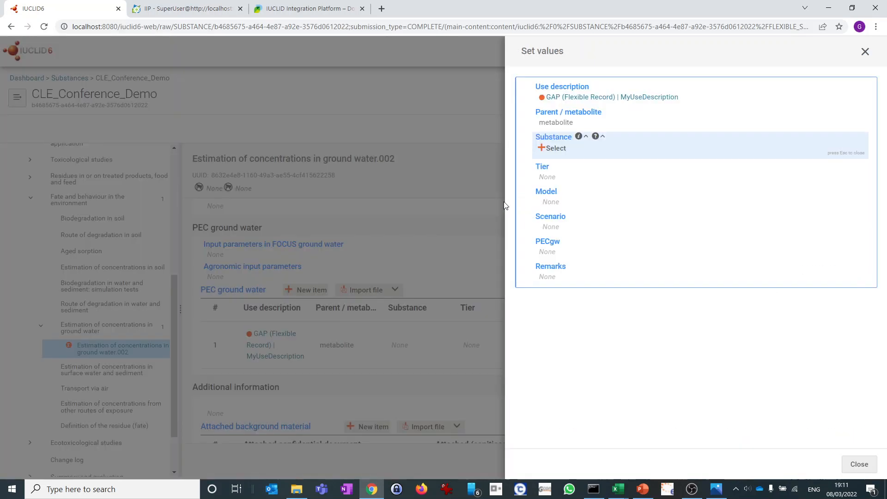
{"action": "left_click", "coordinate": [550, 182]}
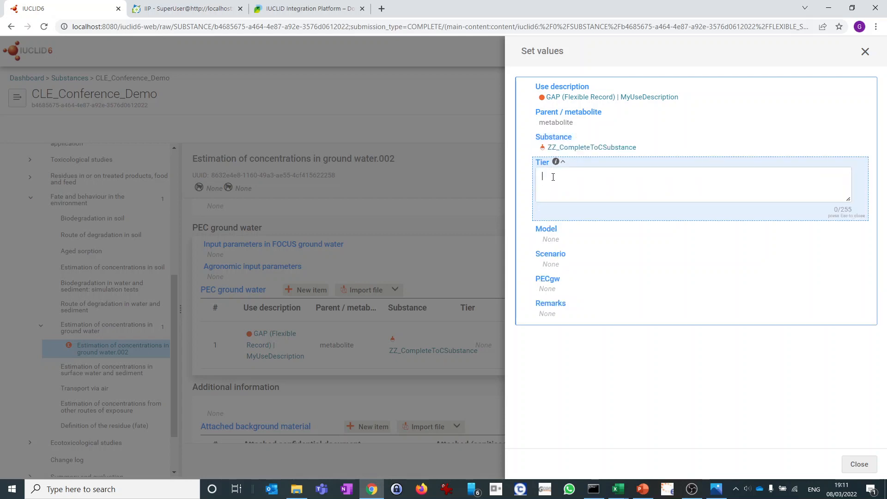
{"action": "type", "text": "1232123"}
Step: Set the item's model to MACRO with the remark 123, and choose Hamburg as the scenario
{"action": "left_click", "coordinate": [547, 229]}
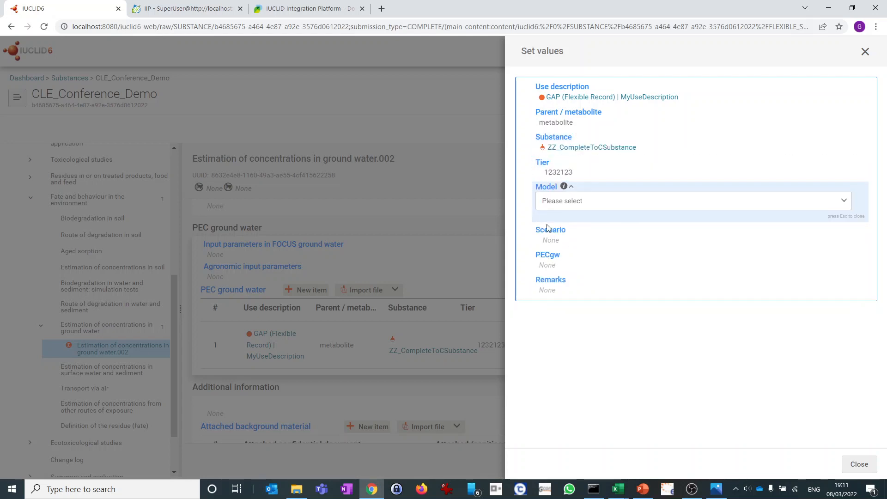
{"action": "left_click", "coordinate": [539, 201]}
{"action": "left_click", "coordinate": [557, 221]}
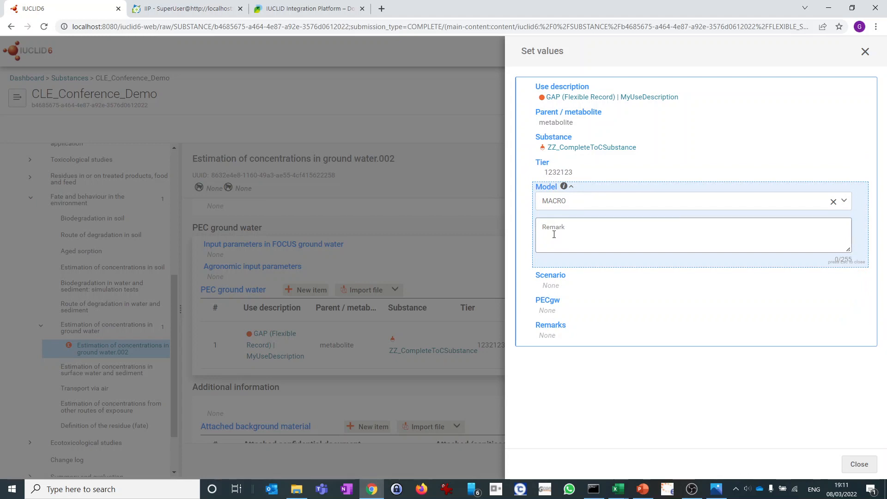
{"action": "type", "text": "123"}
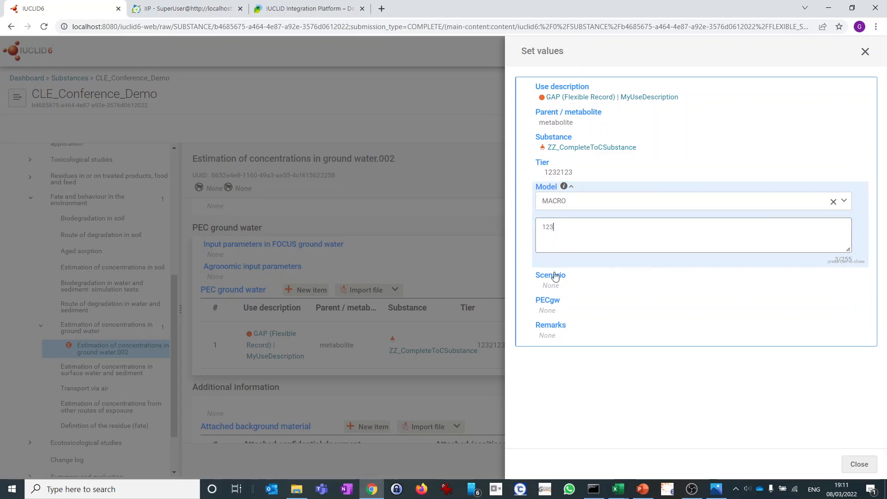
{"action": "left_click", "coordinate": [551, 276]}
{"action": "left_click", "coordinate": [549, 235]}
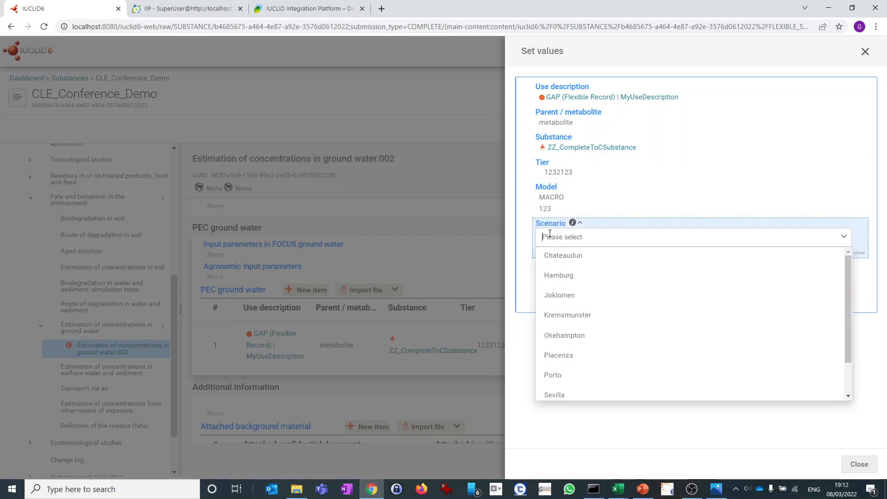
{"action": "left_click", "coordinate": [558, 275]}
Step: Set the item's PECgw value to < 23 µg/L
{"action": "left_click", "coordinate": [551, 315]}
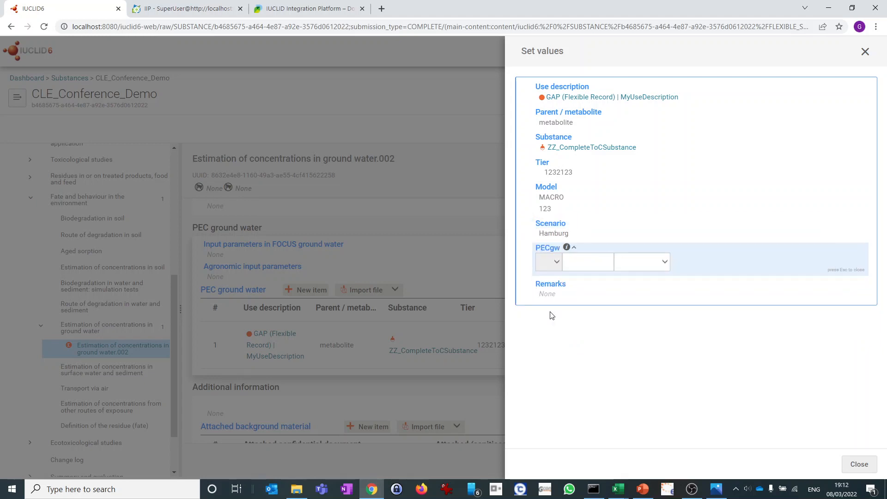
{"action": "left_click", "coordinate": [549, 262]}
{"action": "left_click", "coordinate": [550, 294]}
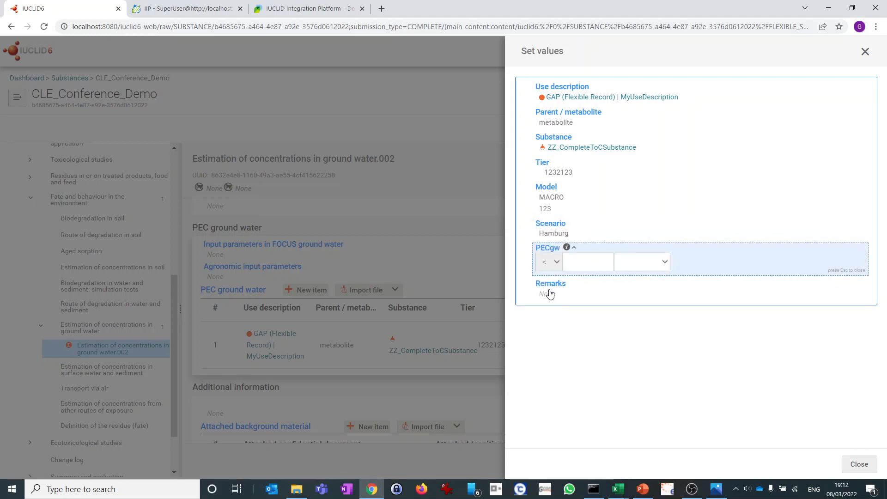
{"action": "left_click", "coordinate": [573, 262]}
{"action": "type", "text": "23"}
{"action": "left_click", "coordinate": [630, 262]}
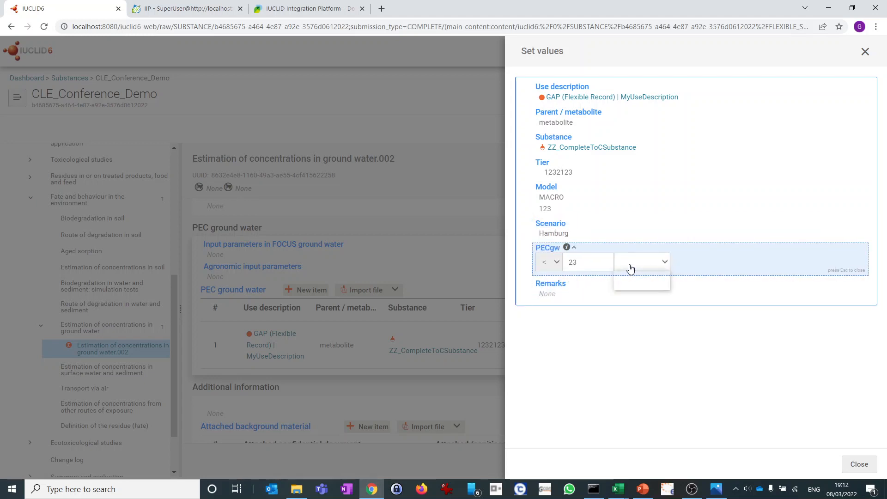
{"action": "left_click", "coordinate": [627, 282]}
Step: Enter 234234 as the item's remarks and save the document
{"action": "left_click", "coordinate": [578, 294]}
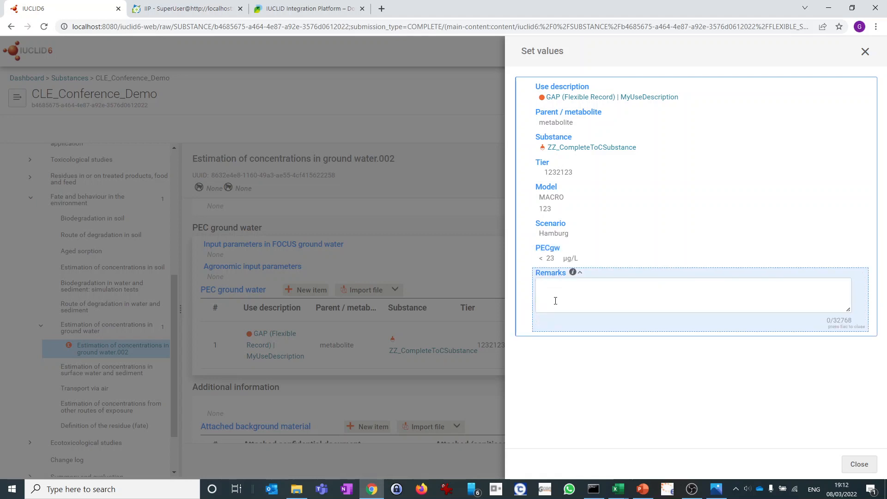
{"action": "type", "text": "234234"}
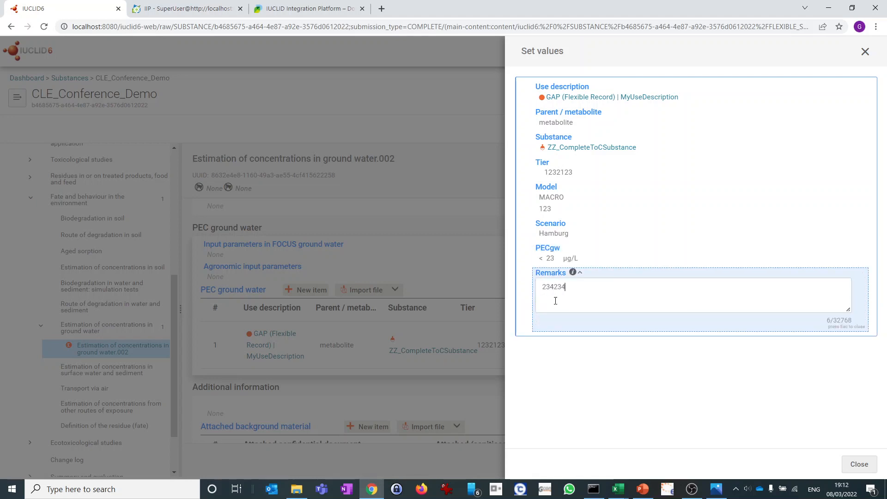
{"action": "left_click", "coordinate": [858, 463]}
{"action": "left_click", "coordinate": [818, 460]}
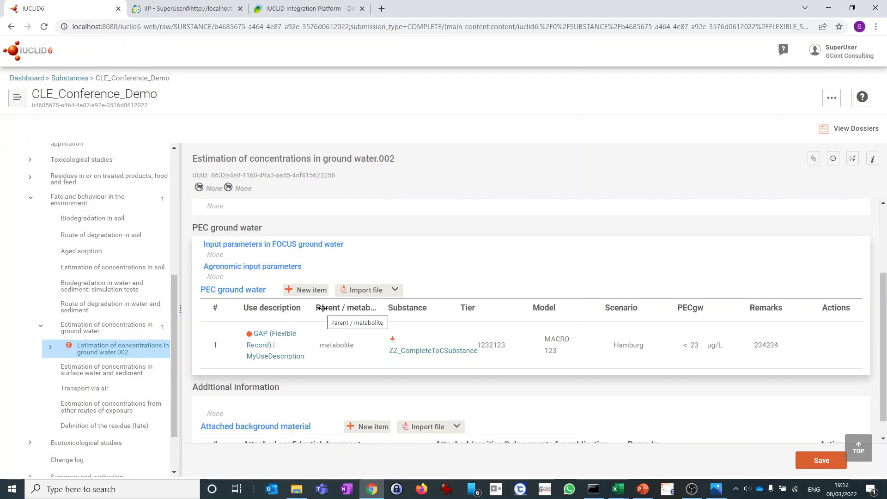
Step: Switch to the IUCLID Integration Platform, open CLE_Conference_Demo's EstConcGroundwater document, and add an empty row to its PEC ground water table
{"action": "left_click", "coordinate": [174, 10]}
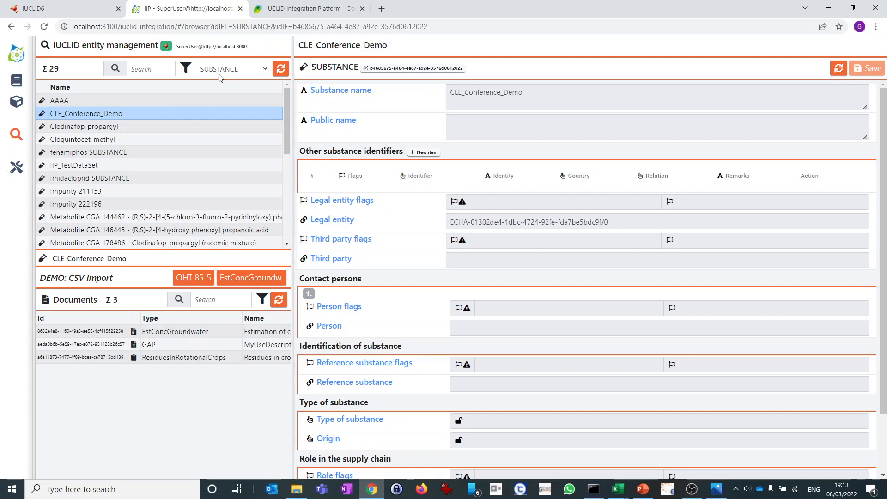
{"action": "left_click_drag", "start_coordinate": [250, 46], "coordinate": [176, 46]}
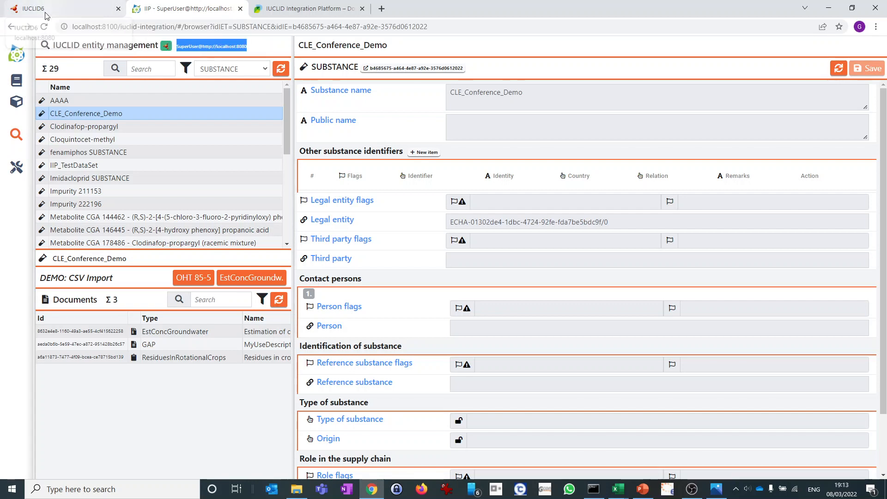
{"action": "left_click", "coordinate": [68, 114]}
{"action": "left_click", "coordinate": [281, 70]}
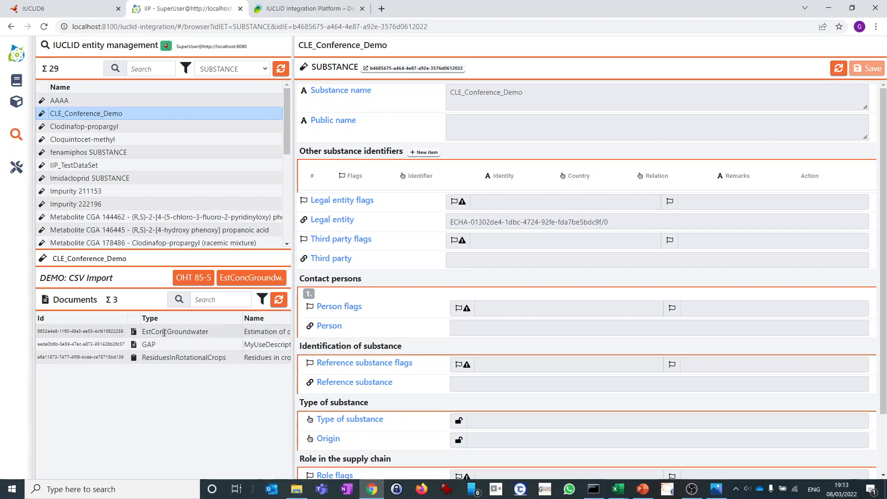
{"action": "left_click", "coordinate": [151, 332]}
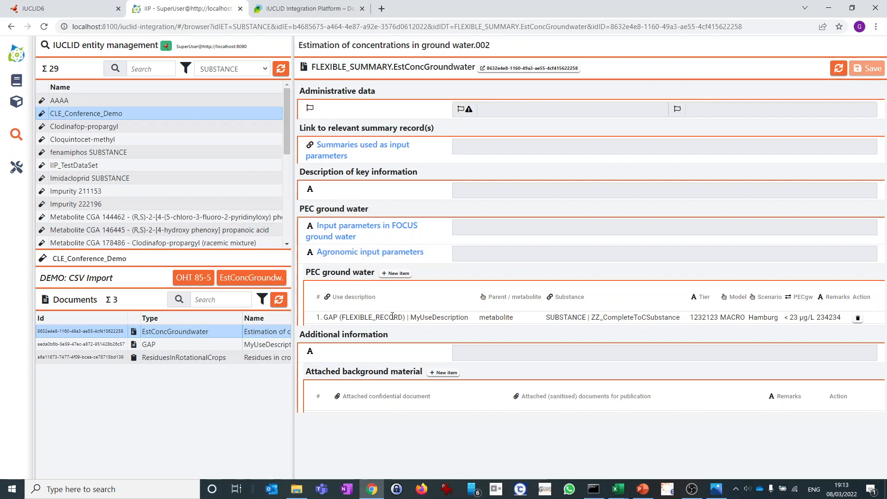
{"action": "left_click", "coordinate": [393, 275]}
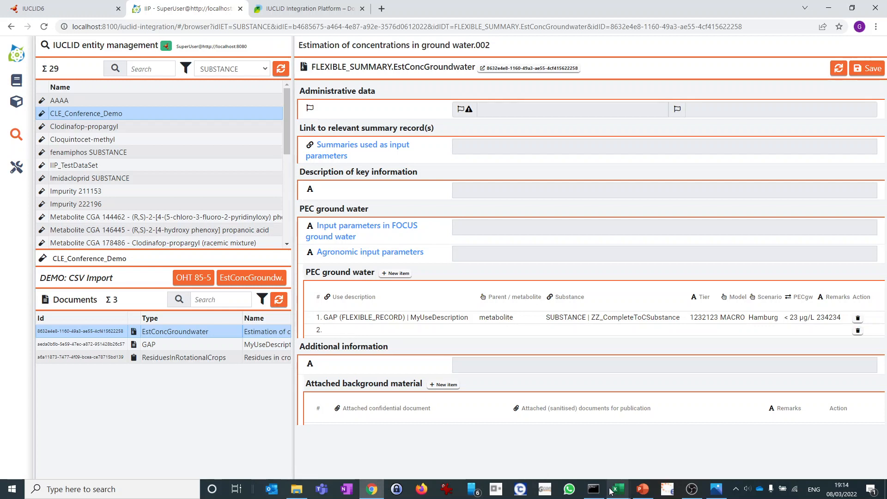
Step: Switch to pec_copypaste.csv in Excel and copy rows 1 to 16 of columns A to G
{"action": "mouse_move", "coordinate": [619, 491]}
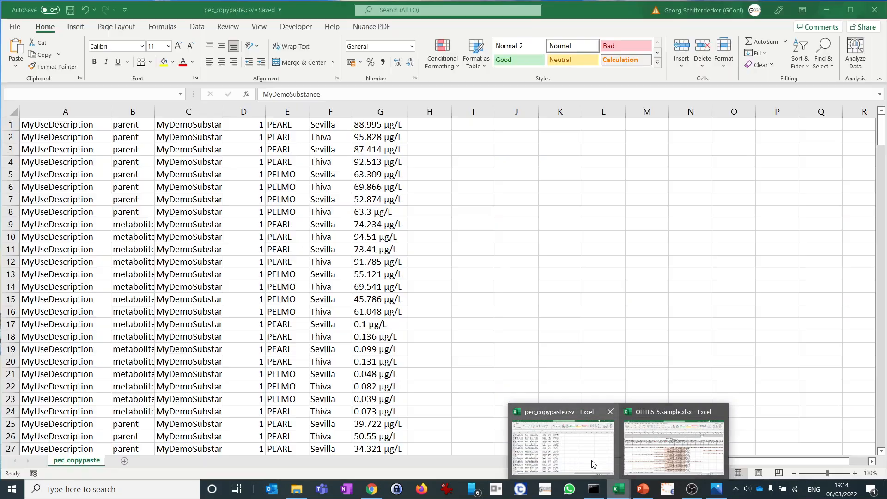
{"action": "left_click", "coordinate": [593, 464]}
{"action": "left_click", "coordinate": [428, 357]}
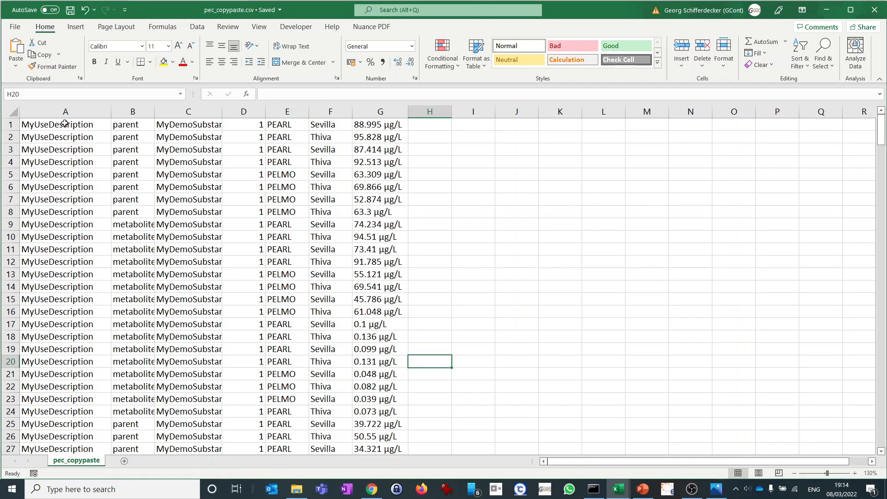
{"action": "left_click", "coordinate": [99, 124]}
{"action": "left_click_drag", "start_coordinate": [99, 125], "coordinate": [379, 312]}
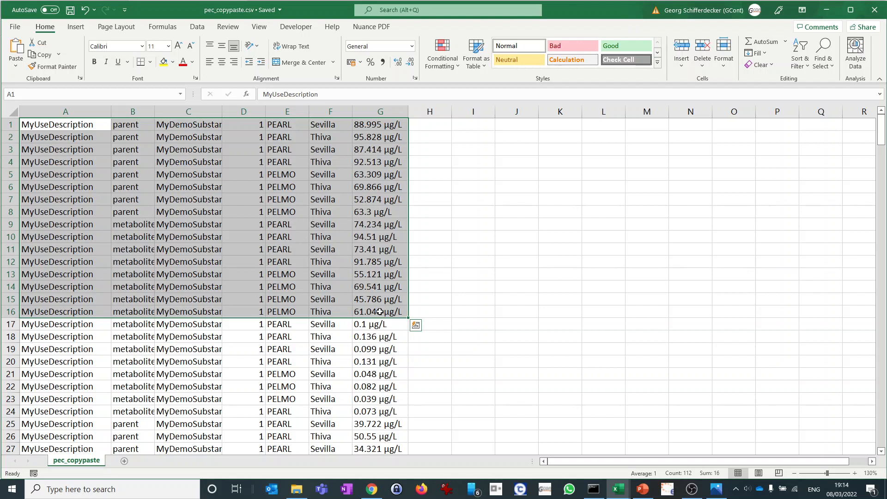
{"action": "key", "text": "Escape"}
{"action": "left_click", "coordinate": [15, 26]}
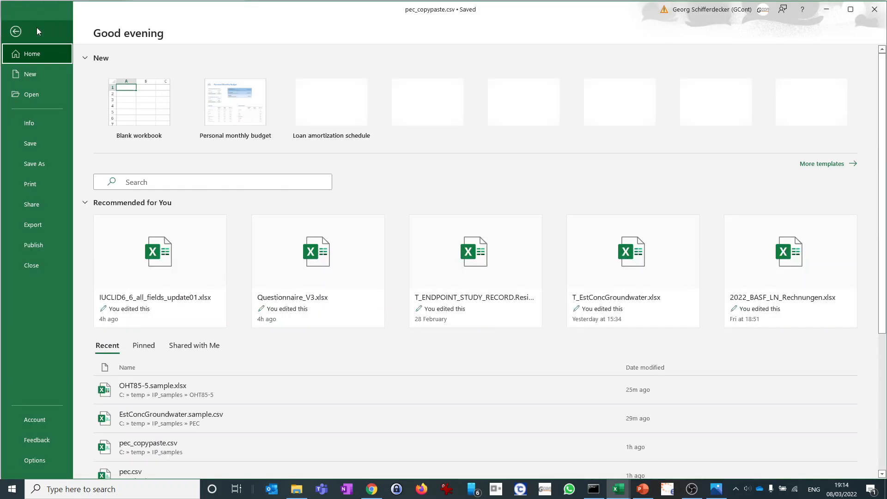
{"action": "left_click", "coordinate": [13, 33]}
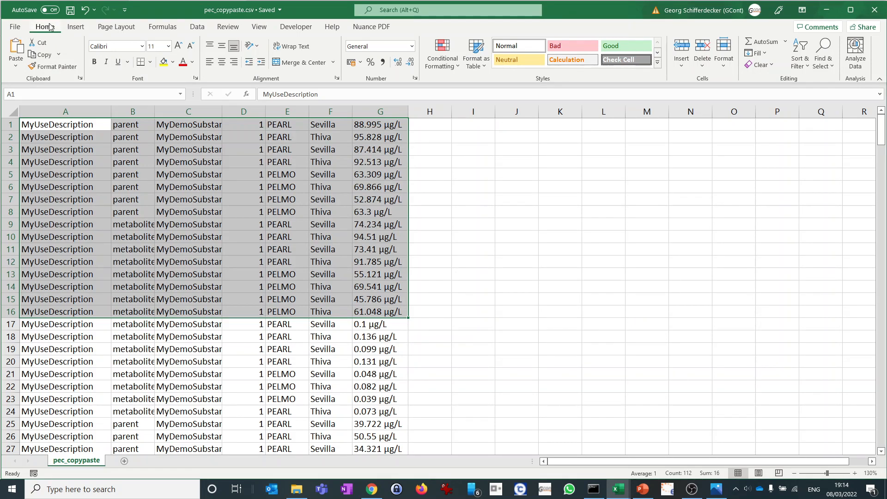
{"action": "key", "text": "ctrl+c"}
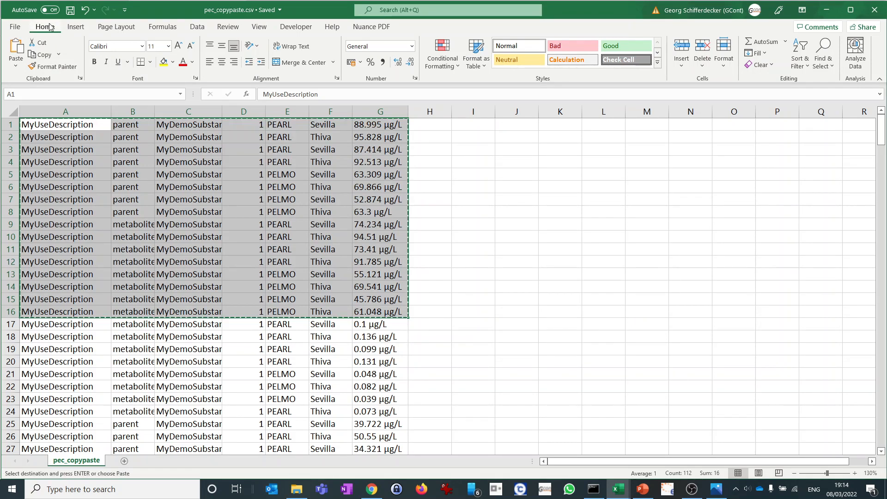
{"action": "right_click", "coordinate": [105, 165]}
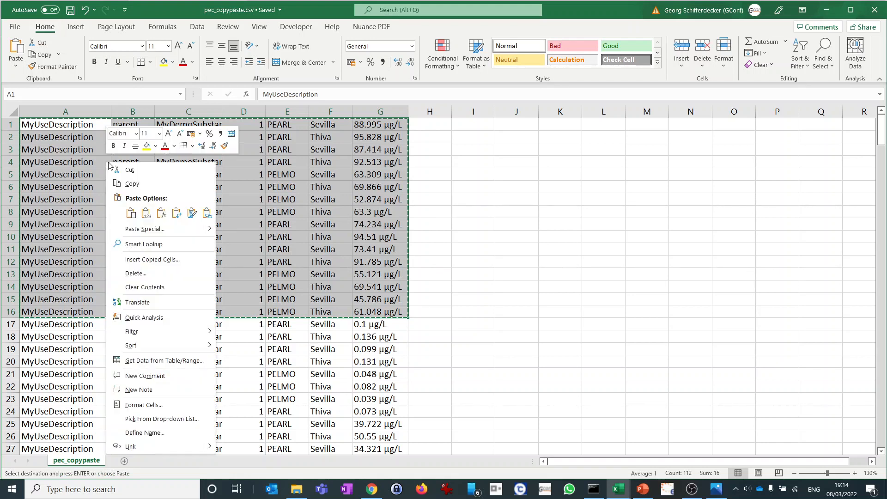
{"action": "left_click", "coordinate": [132, 184]}
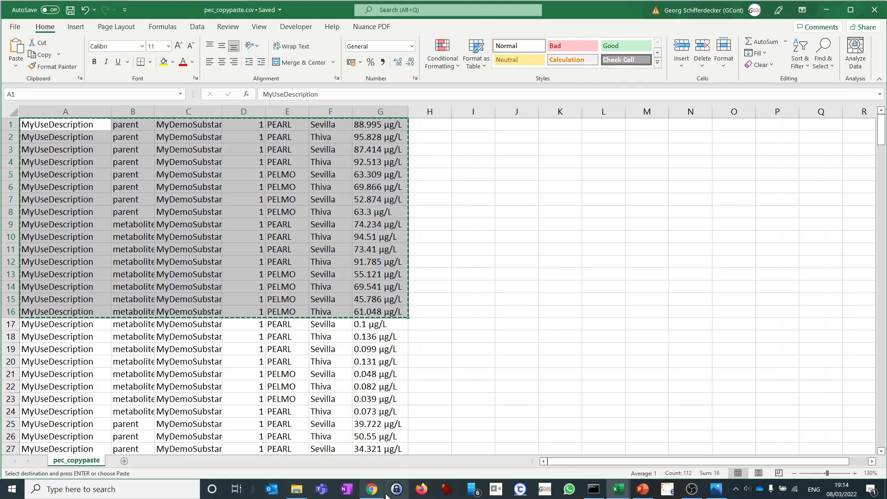
Step: Switch to the IUCLID Integration Platform and paste the copied rows into the PEC ground water table, starting at row 2's use description
{"action": "left_click", "coordinate": [372, 490]}
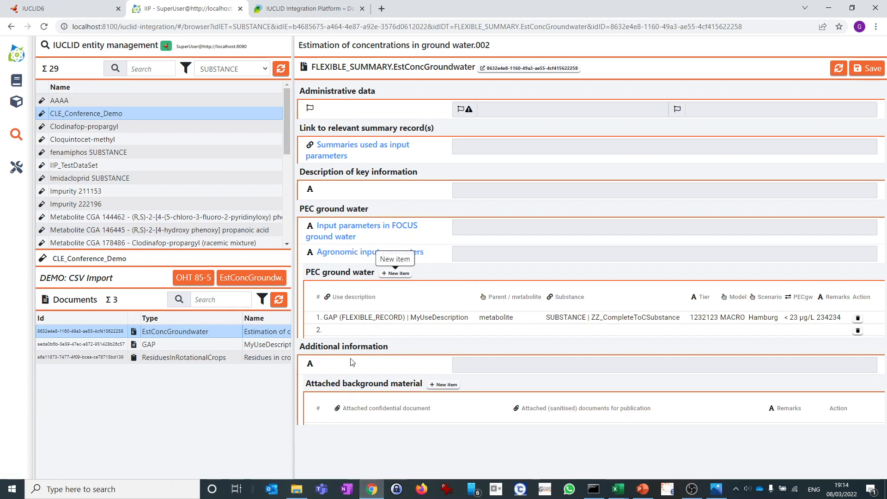
{"action": "left_click", "coordinate": [336, 332]}
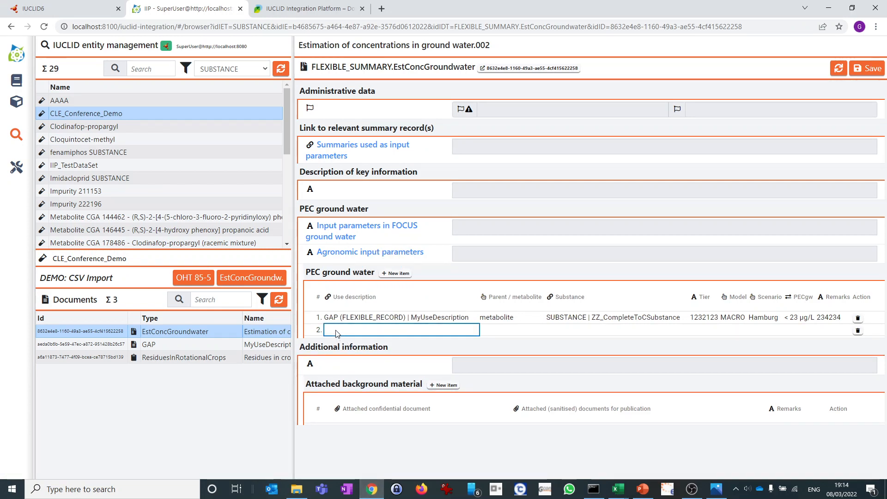
{"action": "left_click", "coordinate": [500, 331]}
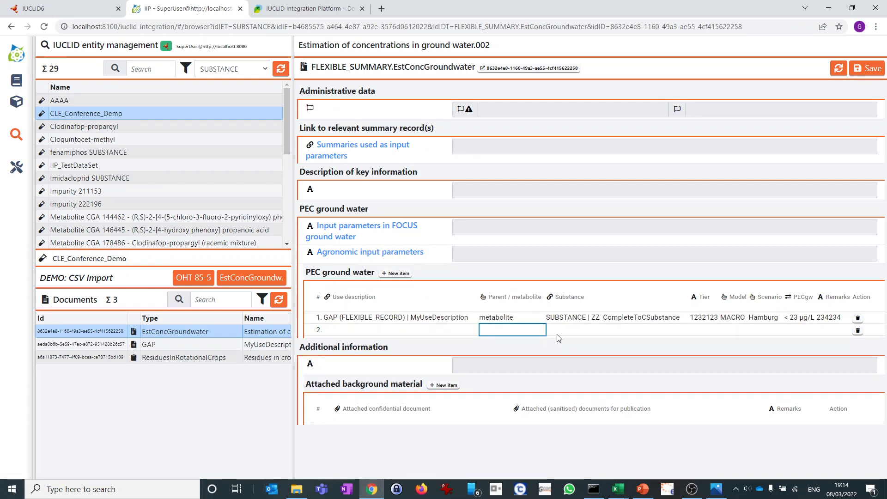
{"action": "left_click", "coordinate": [639, 334]}
{"action": "left_click", "coordinate": [695, 333]}
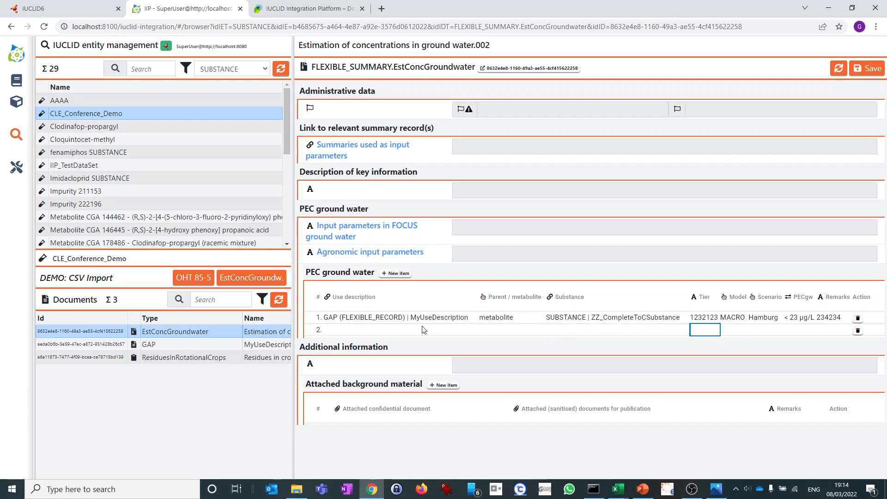
{"action": "left_click", "coordinate": [386, 330]}
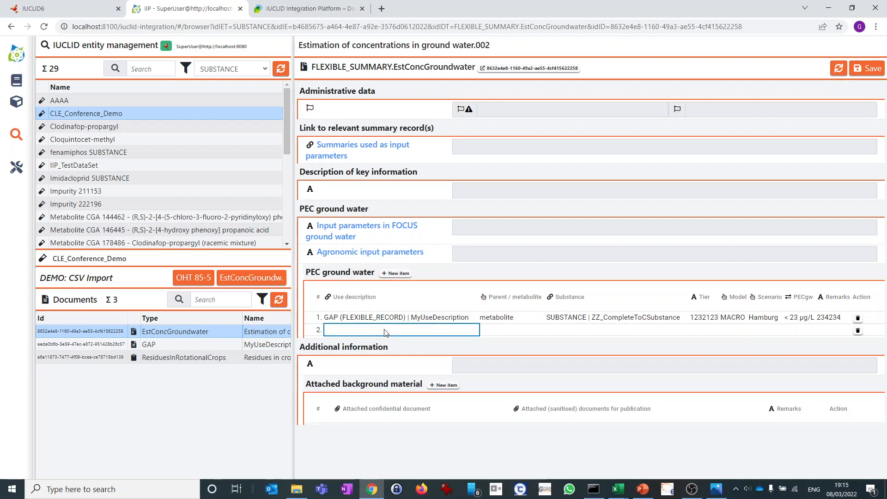
{"action": "key", "text": "ctrl+v"}
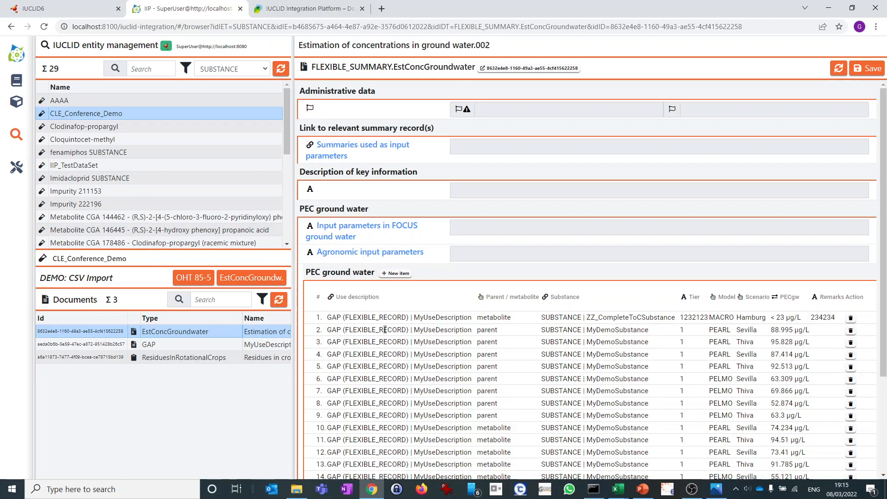
{"action": "scroll", "coordinate": [432, 371], "scroll_direction": "down", "scroll_amount": 3}
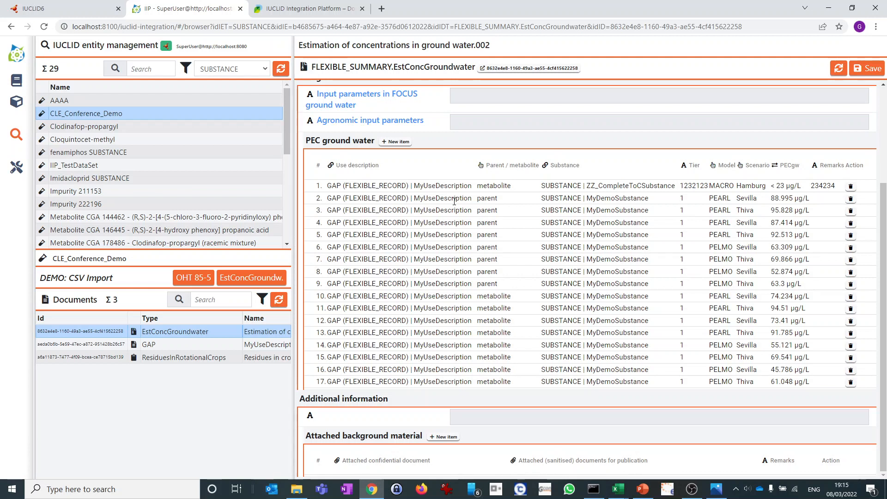
Step: Switch to pec_copypaste.csv in Excel, review the use descriptions in rows 1 to 15, and return to the IUCLID Integration Platform
{"action": "left_click", "coordinate": [617, 488]}
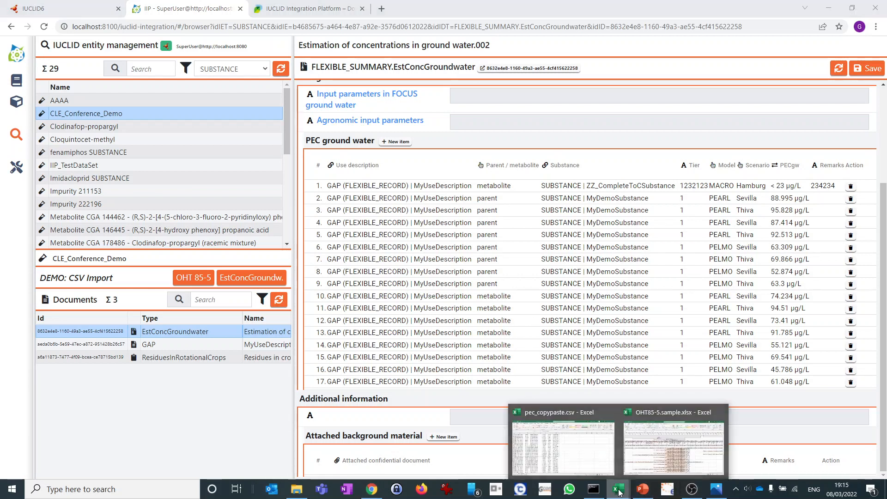
{"action": "left_click", "coordinate": [541, 455]}
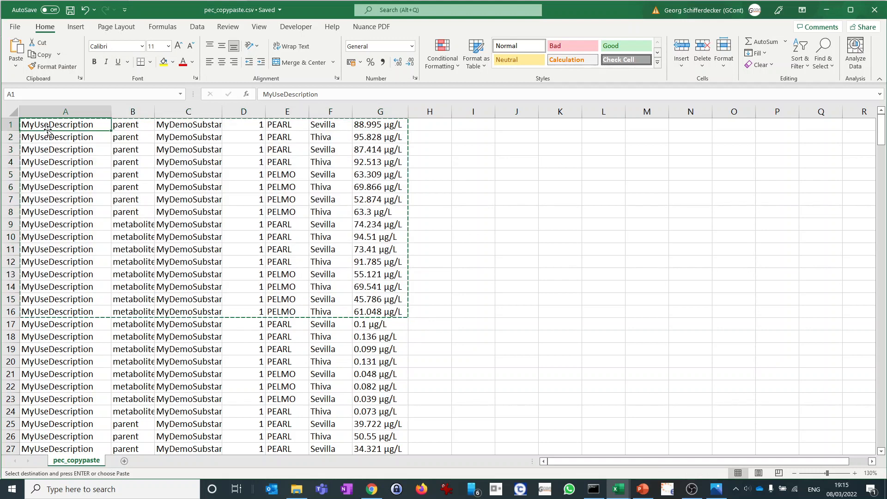
{"action": "left_click", "coordinate": [48, 127]}
{"action": "left_click_drag", "start_coordinate": [48, 127], "coordinate": [56, 300]}
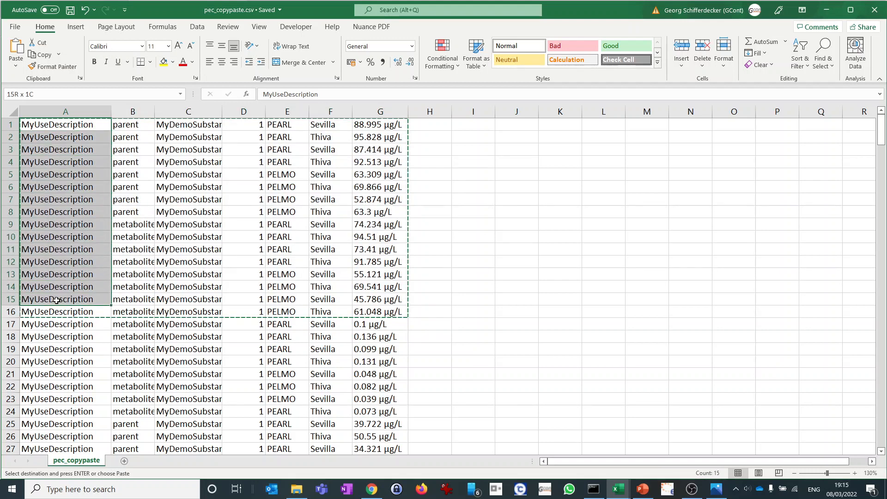
{"action": "left_click", "coordinate": [371, 489]}
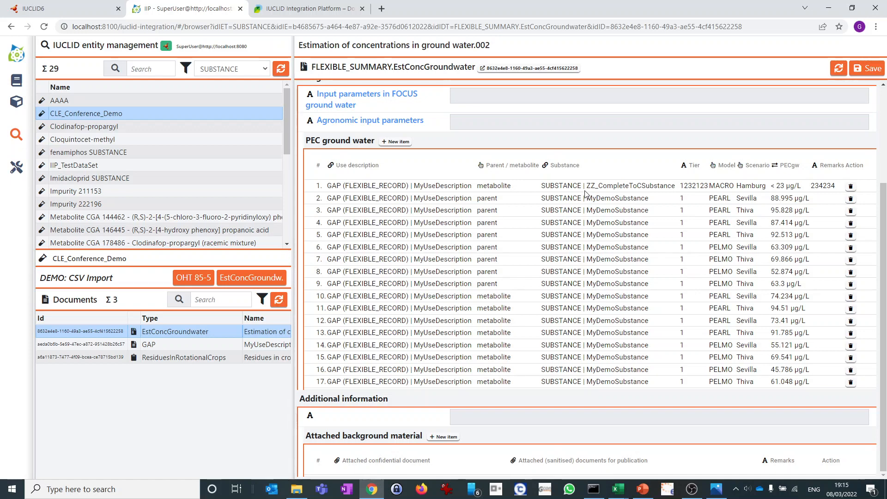
Step: Save the groundwater document and reload it in IUCLID6 to check its PEC ground water table
{"action": "left_click", "coordinate": [865, 70]}
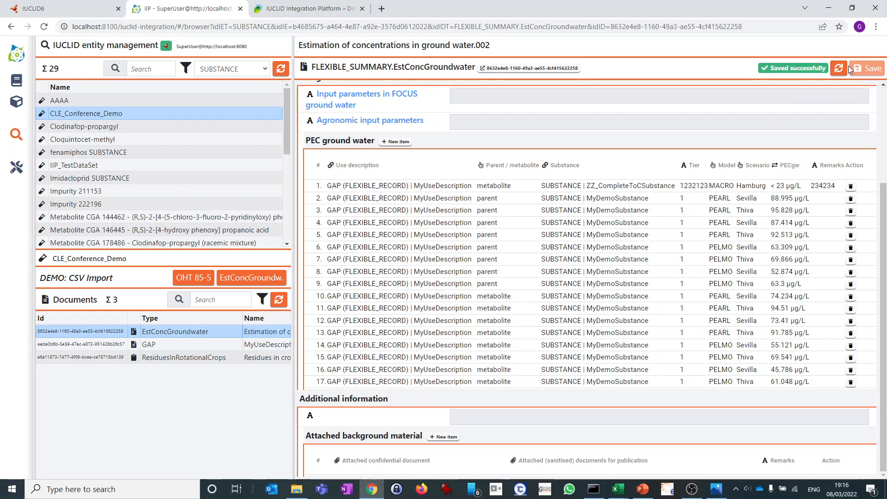
{"action": "left_click", "coordinate": [46, 9]}
{"action": "left_click", "coordinate": [44, 26]}
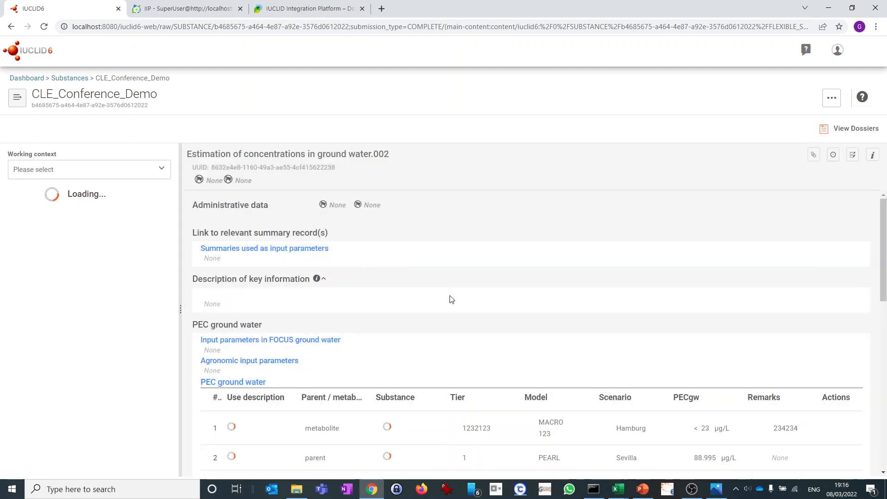
{"action": "scroll", "coordinate": [450, 297], "scroll_direction": "down", "scroll_amount": 5}
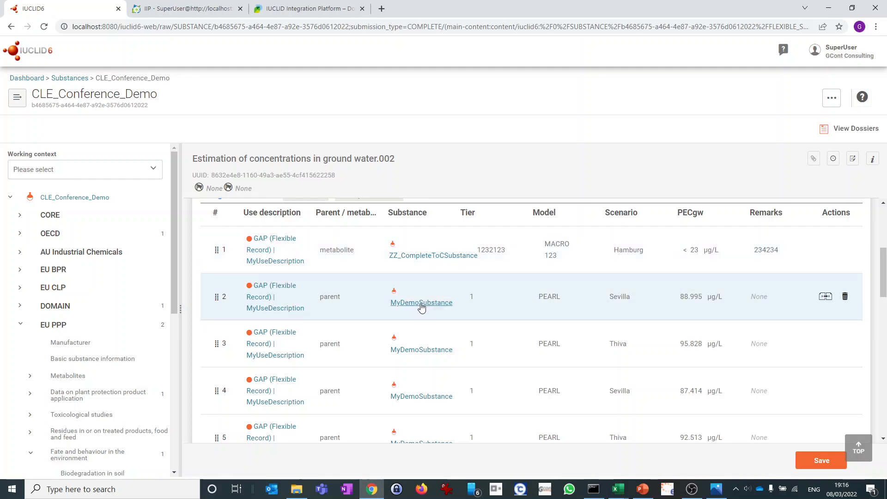
Step: Open the values of row 2 in the PEC ground water table and inspect PECgw's qualifier, number and unit fields
{"action": "left_click", "coordinate": [576, 310]}
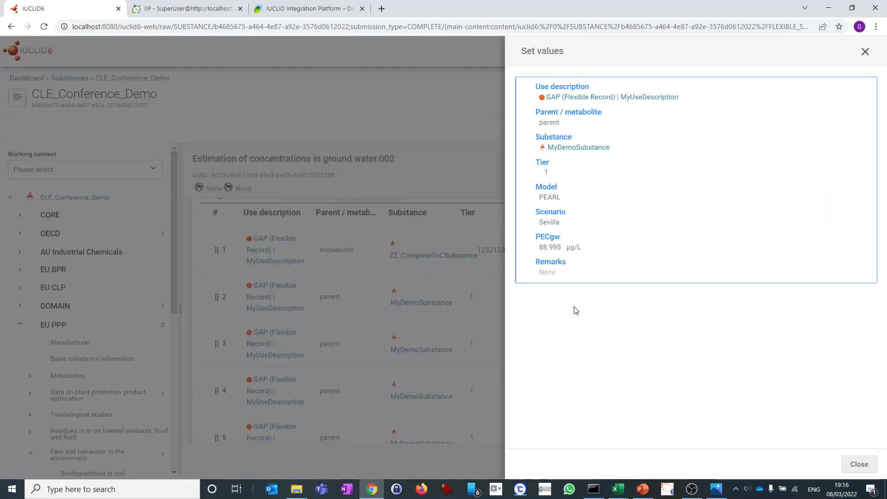
{"action": "left_click", "coordinate": [565, 238]}
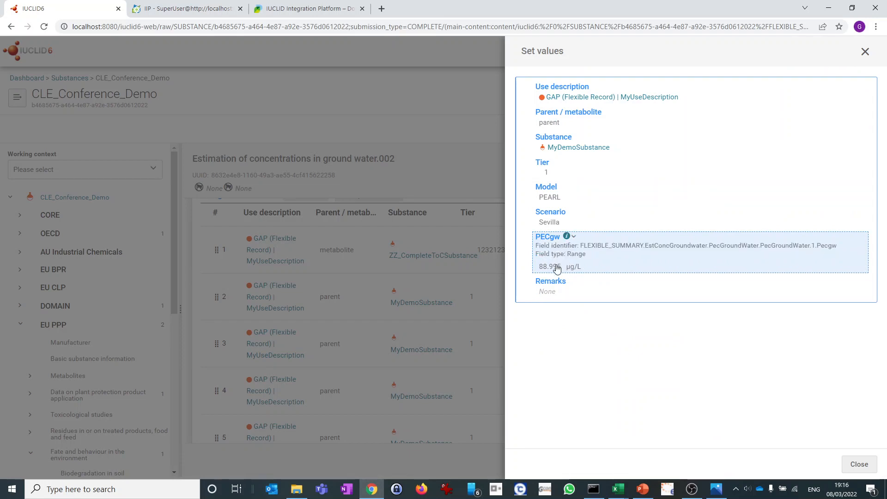
{"action": "left_click", "coordinate": [555, 263]}
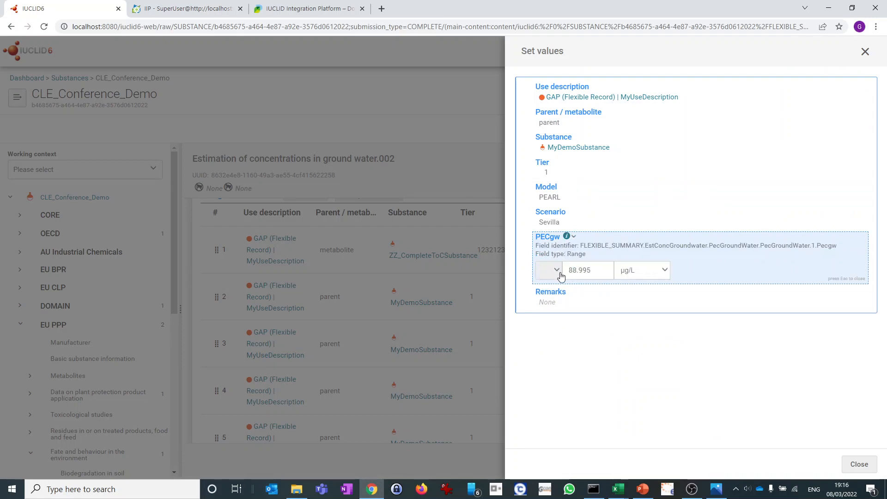
{"action": "double_click", "coordinate": [602, 271]}
{"action": "left_click", "coordinate": [636, 273]}
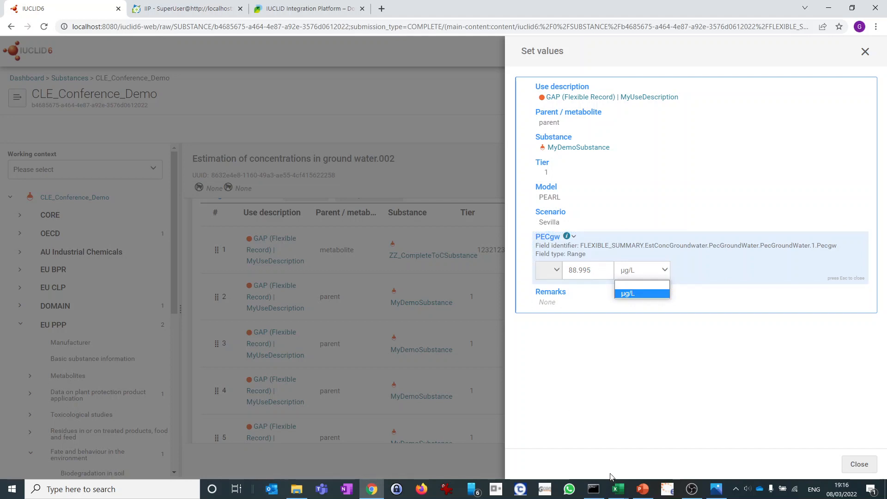
Step: Switch to pec_copypaste.csv in Excel and examine how the PECgw value and unit are written in cell G4
{"action": "left_click", "coordinate": [617, 491]}
{"action": "left_click", "coordinate": [573, 451]}
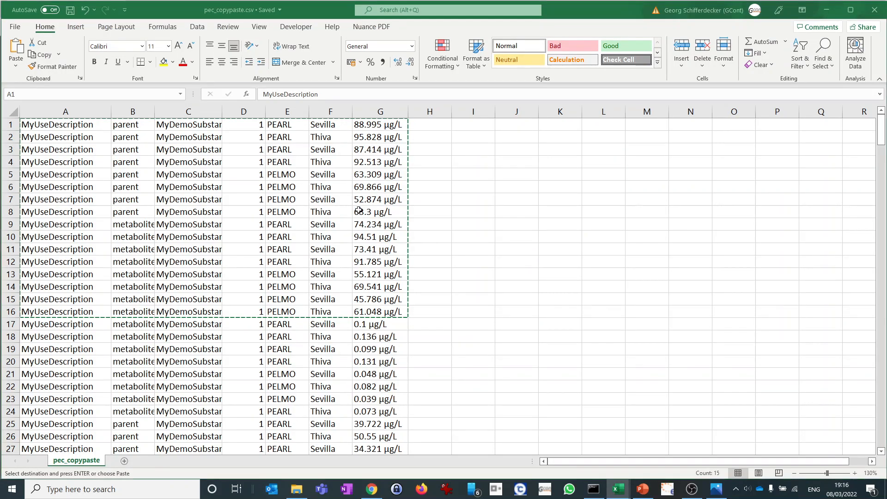
{"action": "left_click", "coordinate": [371, 165]}
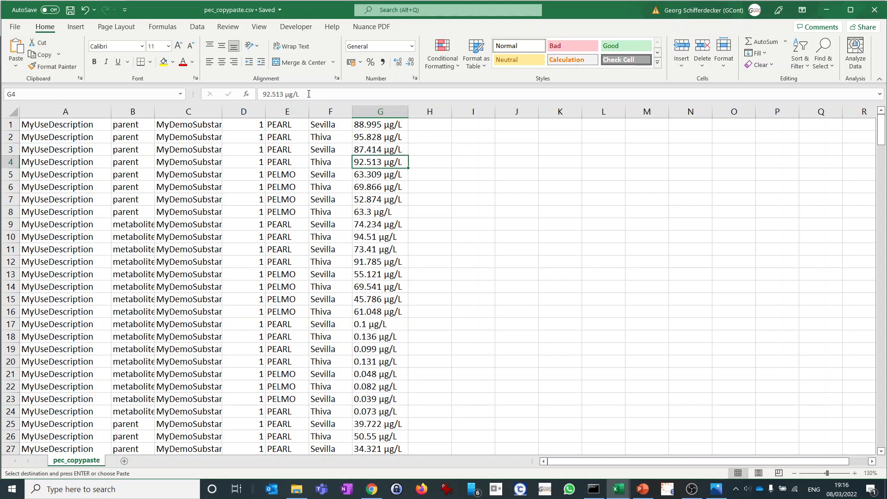
{"action": "left_click_drag", "start_coordinate": [309, 95], "coordinate": [263, 95]}
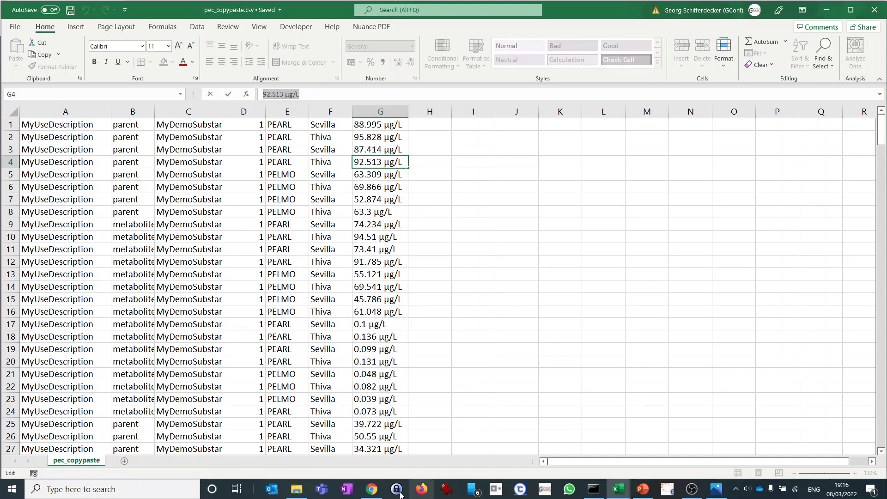
Step: Switch back to IUCLID6, set the PECgw qualifier of row 2 to <, and close the row's values
{"action": "left_click", "coordinate": [371, 489]}
{"action": "left_click", "coordinate": [558, 272]}
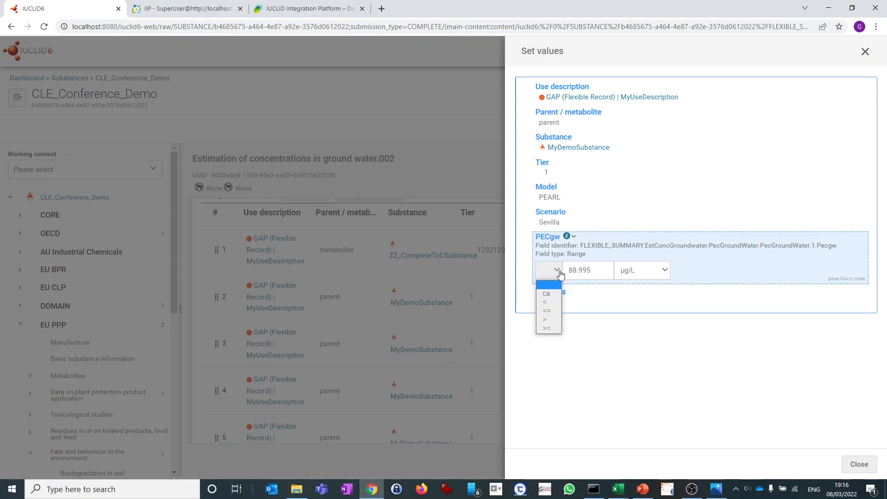
{"action": "left_click", "coordinate": [545, 302]}
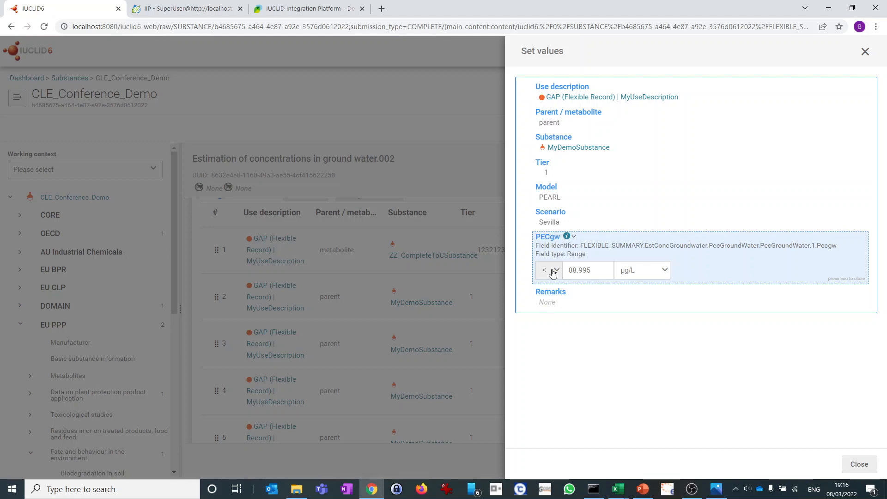
{"action": "left_click", "coordinate": [619, 489]}
{"action": "mouse_move", "coordinate": [620, 476]}
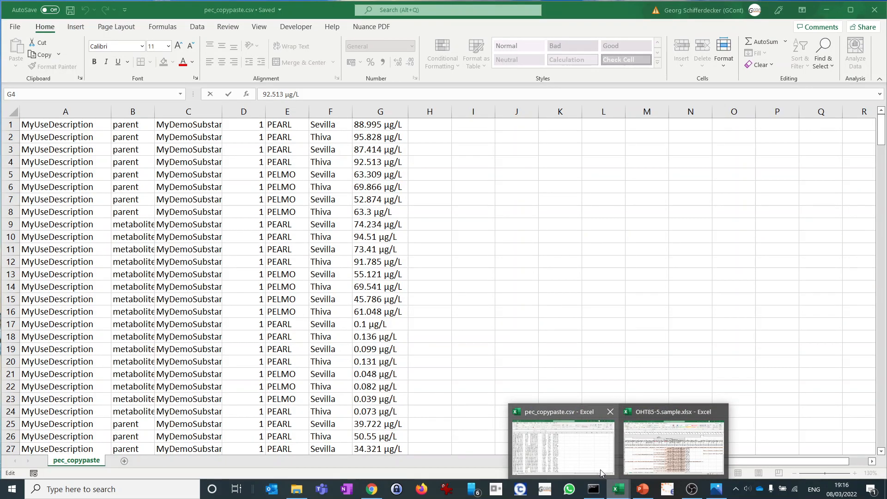
{"action": "left_click", "coordinate": [209, 301]}
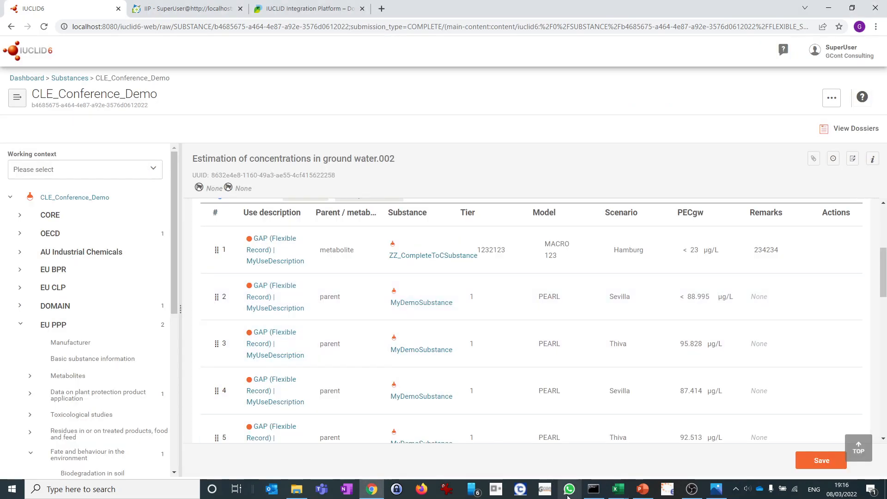
Step: Switch to pec_copypaste.csv in Excel and copy rows 10 to 16 of columns C to G
{"action": "mouse_move", "coordinate": [617, 493]}
{"action": "left_click", "coordinate": [565, 444]}
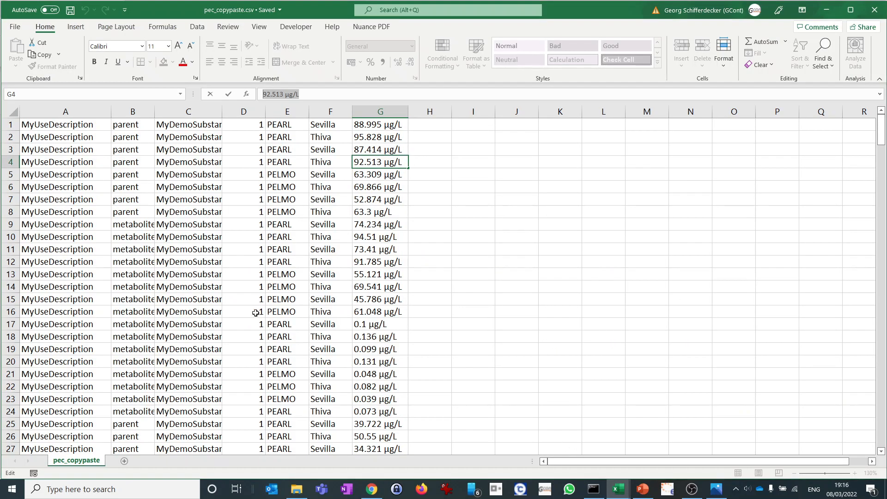
{"action": "left_click_drag", "start_coordinate": [191, 236], "coordinate": [359, 312]}
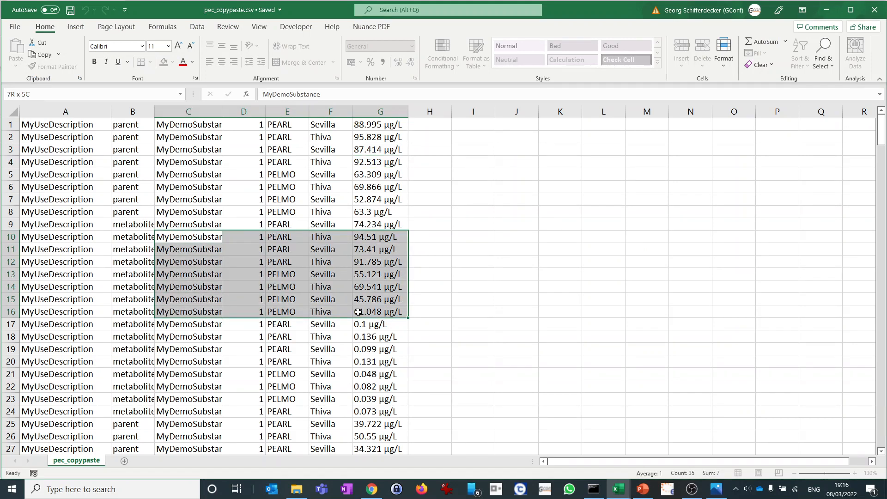
{"action": "key", "text": "ctrl+c"}
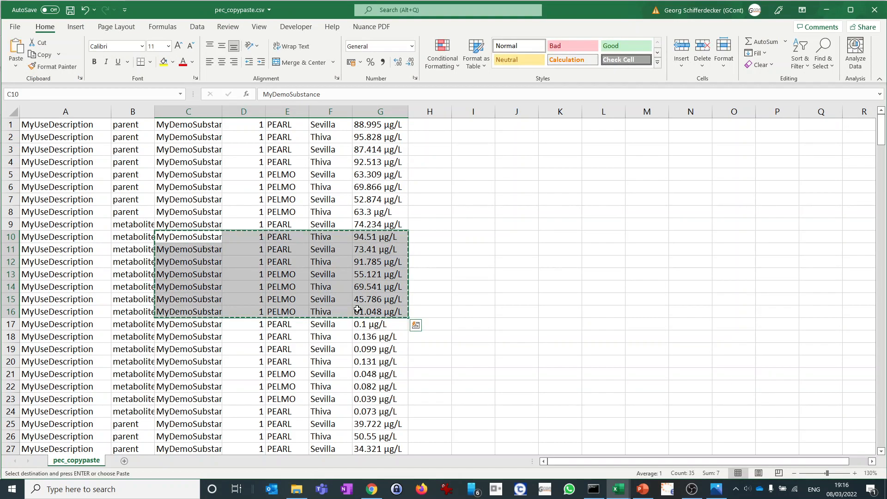
Step: Switch to the IUCLID Integration Platform, add a PEC ground water row, paste the misaligned cells from row 18's use description, and inspect their validation
{"action": "left_click", "coordinate": [383, 493]}
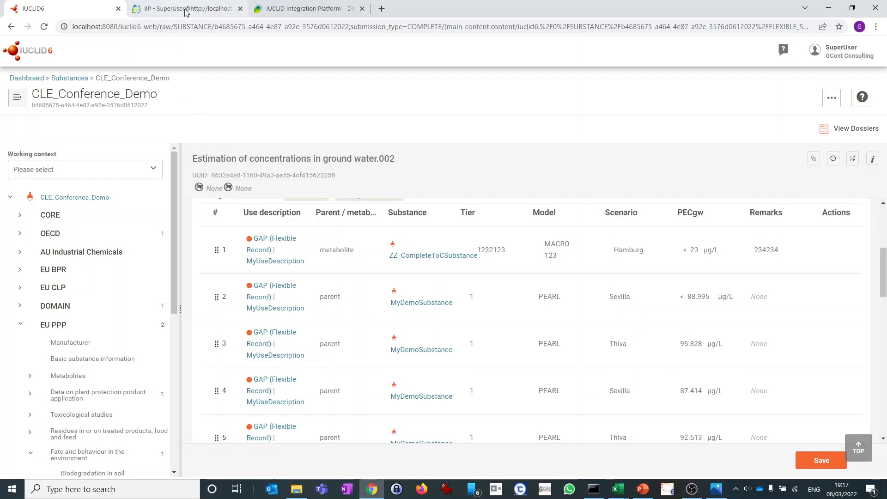
{"action": "left_click", "coordinate": [185, 11]}
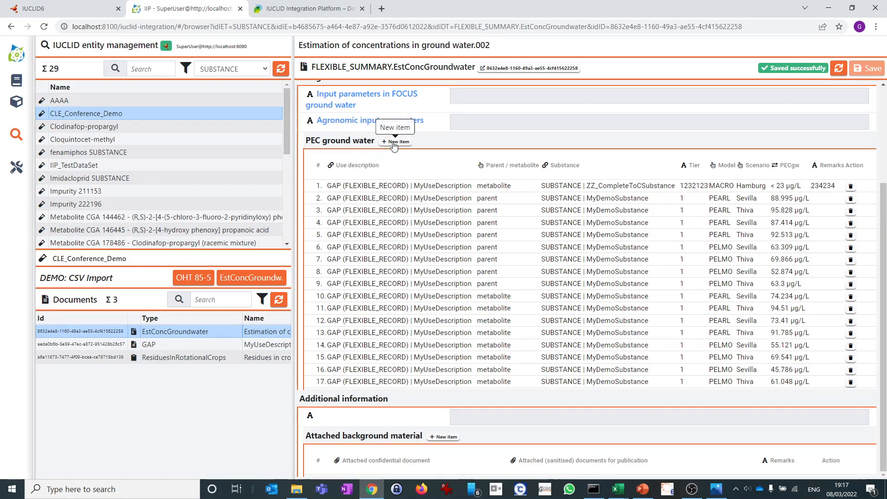
{"action": "left_click", "coordinate": [394, 142]}
{"action": "left_click", "coordinate": [335, 395]}
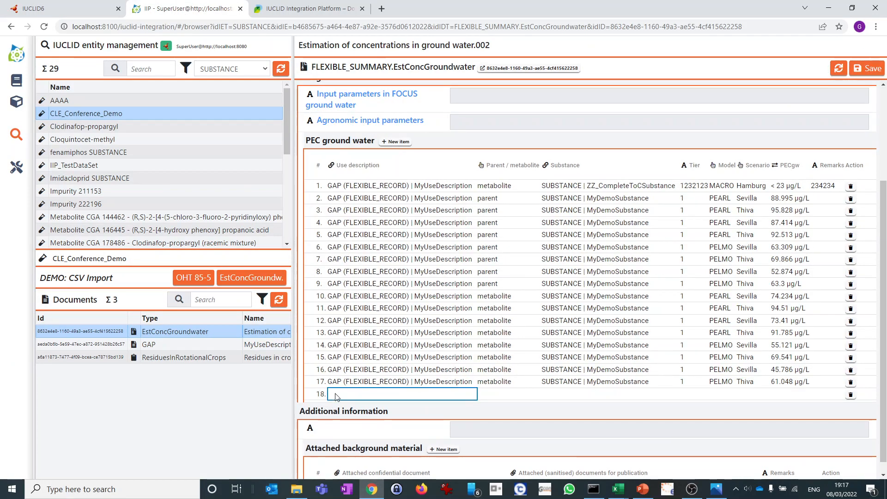
{"action": "key", "text": "ctrl+v"}
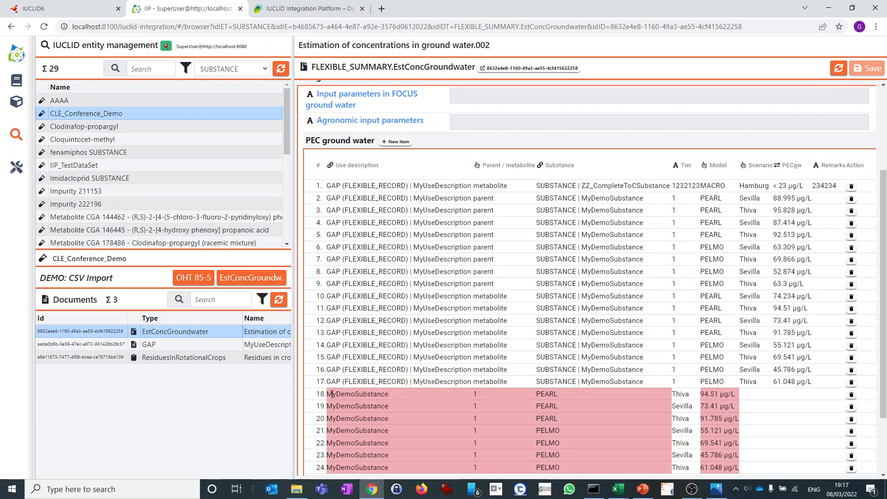
{"action": "scroll", "coordinate": [345, 393], "scroll_direction": "down", "scroll_amount": 2}
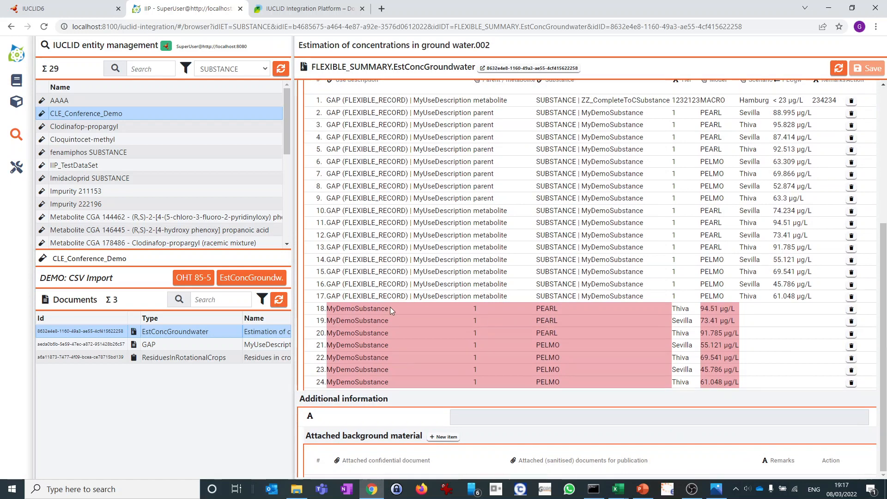
{"action": "left_click_drag", "start_coordinate": [390, 308], "coordinate": [327, 308]}
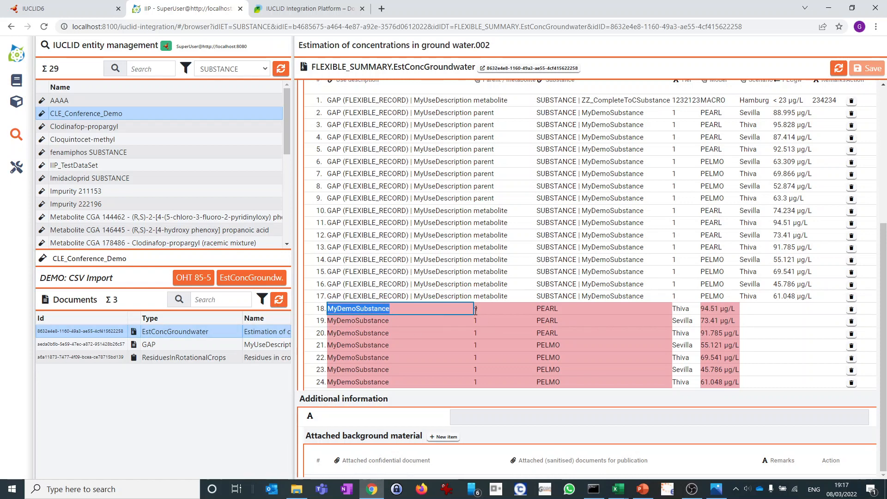
{"action": "scroll", "coordinate": [481, 310], "scroll_direction": "up", "scroll_amount": 2}
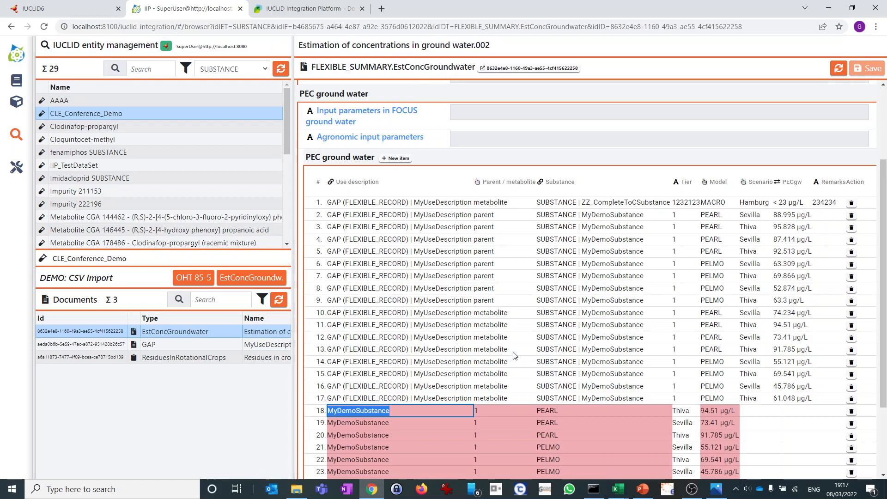
Step: Review the misaligned PEC ground water rows and reload the document to discard them without saving
{"action": "scroll", "coordinate": [514, 355], "scroll_direction": "down", "scroll_amount": 2}
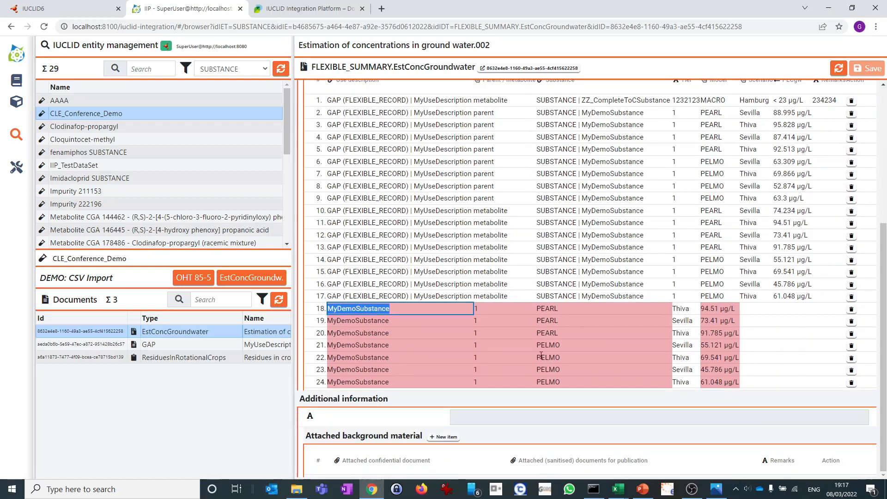
{"action": "scroll", "coordinate": [549, 275], "scroll_direction": "up", "scroll_amount": 1}
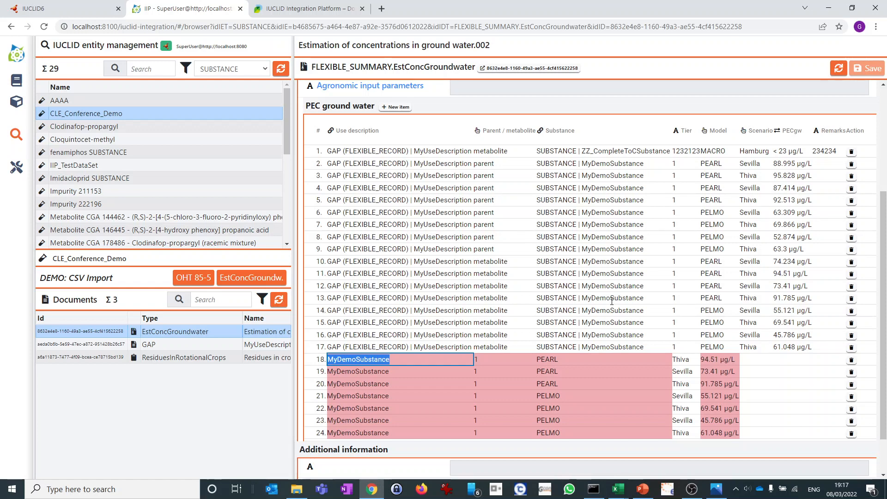
{"action": "left_click", "coordinate": [838, 68]}
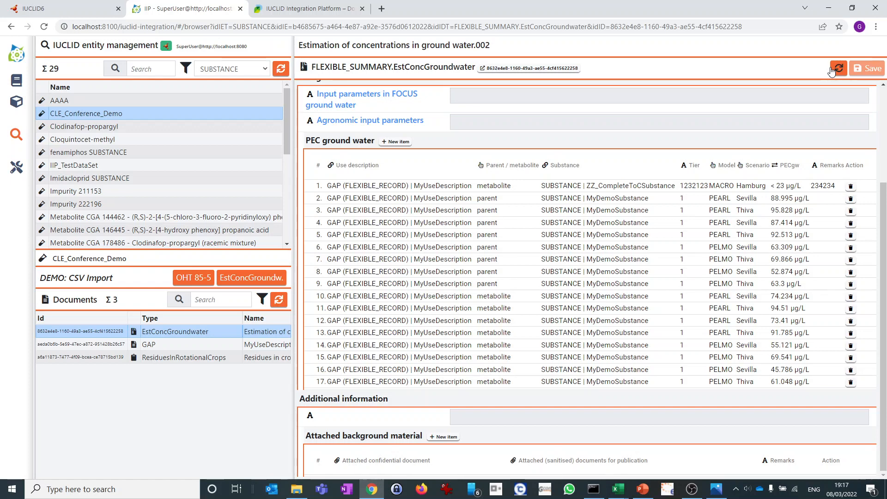
{"action": "scroll", "coordinate": [434, 178], "scroll_direction": "up", "scroll_amount": 3}
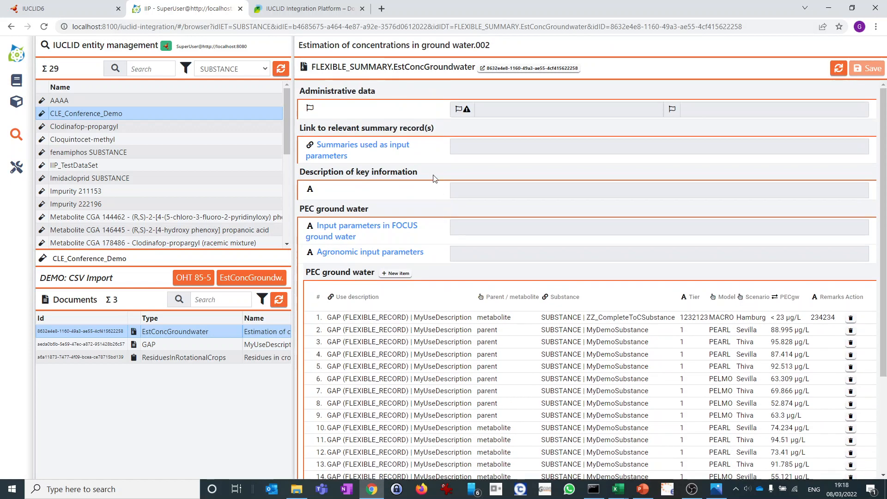
{"action": "scroll", "coordinate": [494, 391], "scroll_direction": "down", "scroll_amount": 3}
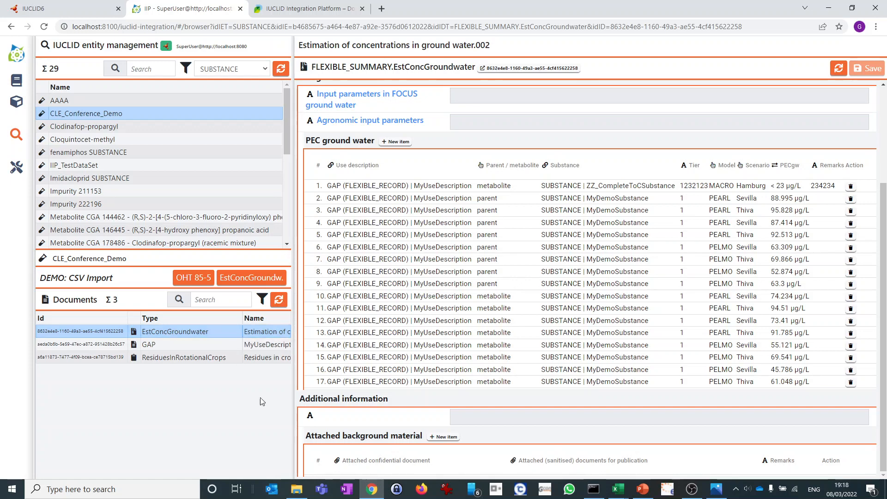
Step: Switch to File Explorer and open EstConcGroundwater.sample.csv from the PEC folder of IIP_samples in Excel
{"action": "left_click", "coordinate": [297, 490]}
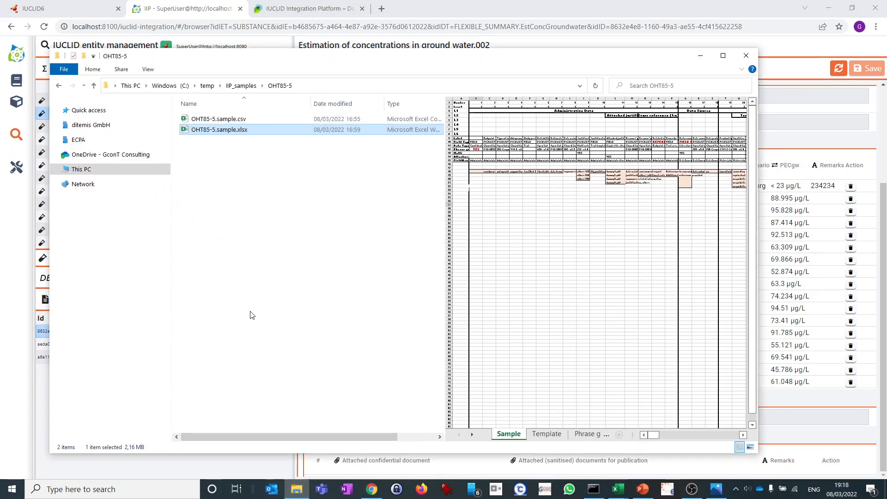
{"action": "left_click", "coordinate": [235, 86]}
{"action": "double_click", "coordinate": [193, 140]}
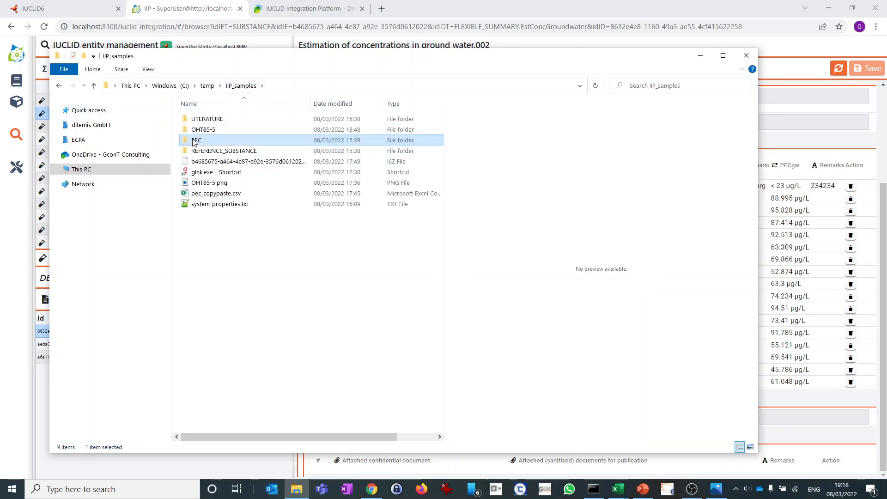
{"action": "left_click", "coordinate": [206, 120]}
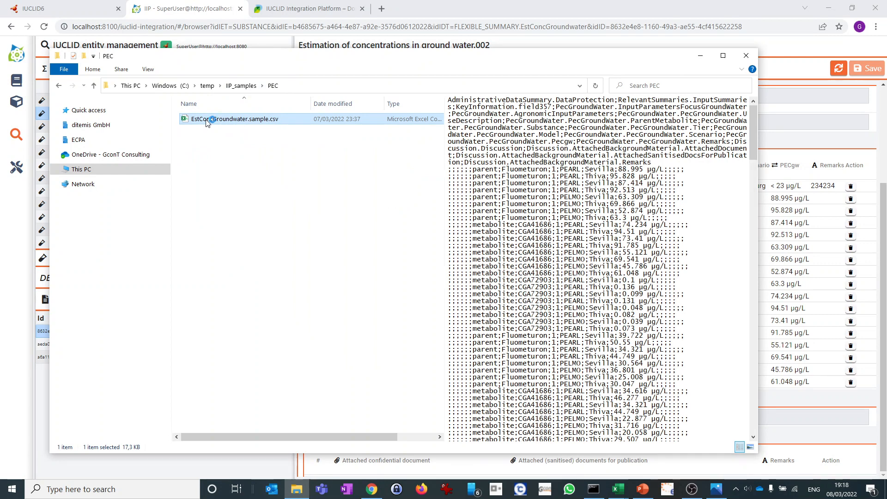
{"action": "key", "text": "alt+Tab"}
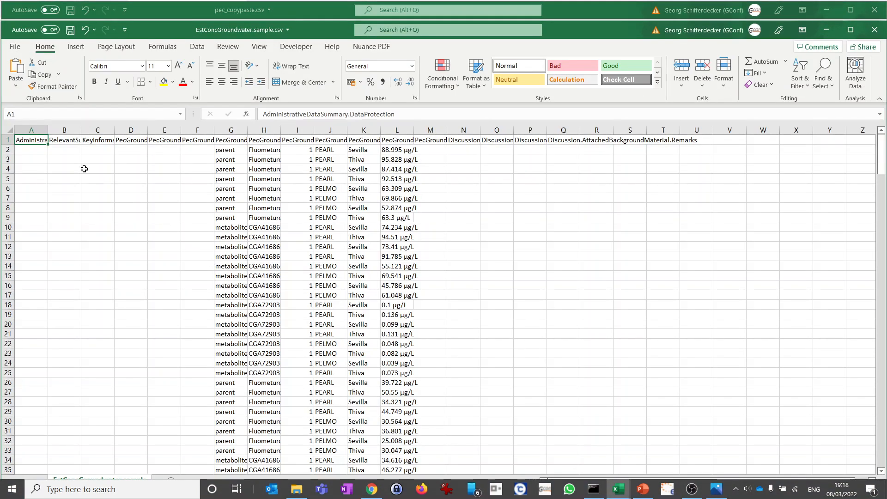
Step: Examine the IUCLID field names in the header cells of columns B to G
{"action": "left_click", "coordinate": [71, 140]}
{"action": "left_click", "coordinate": [99, 140]}
{"action": "left_click", "coordinate": [131, 141]}
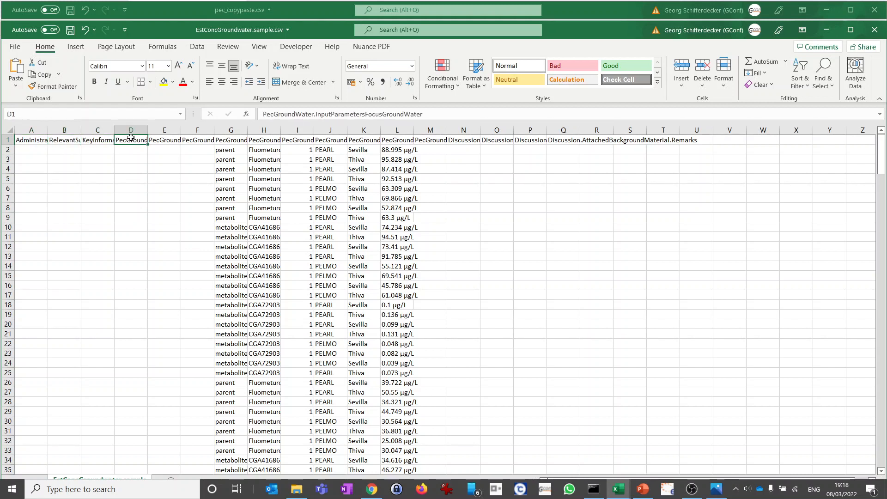
{"action": "left_click", "coordinate": [170, 144]}
{"action": "left_click", "coordinate": [196, 141]}
{"action": "left_click", "coordinate": [225, 142]}
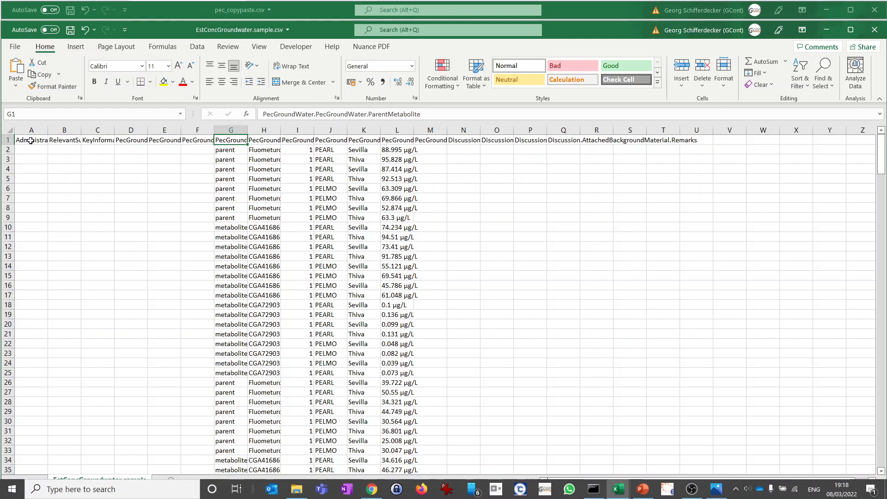
Step: Review the sample data starting in cell G2 down through the sheet, and close EstConcGroundwater.sample.csv
{"action": "left_click_drag", "start_coordinate": [231, 149], "coordinate": [400, 404]}
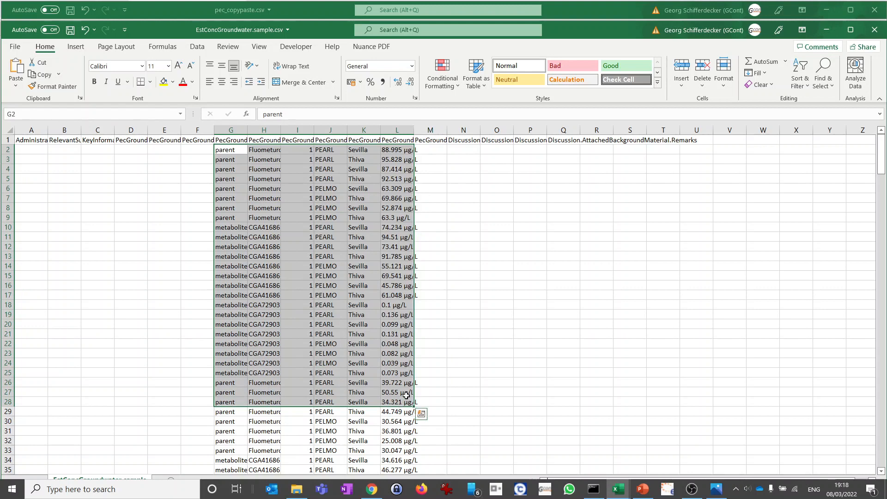
{"action": "scroll", "coordinate": [446, 344], "scroll_direction": "down", "scroll_amount": 5}
{"action": "scroll", "coordinate": [446, 343], "scroll_direction": "down", "scroll_amount": 15}
{"action": "scroll", "coordinate": [448, 339], "scroll_direction": "up", "scroll_amount": 20}
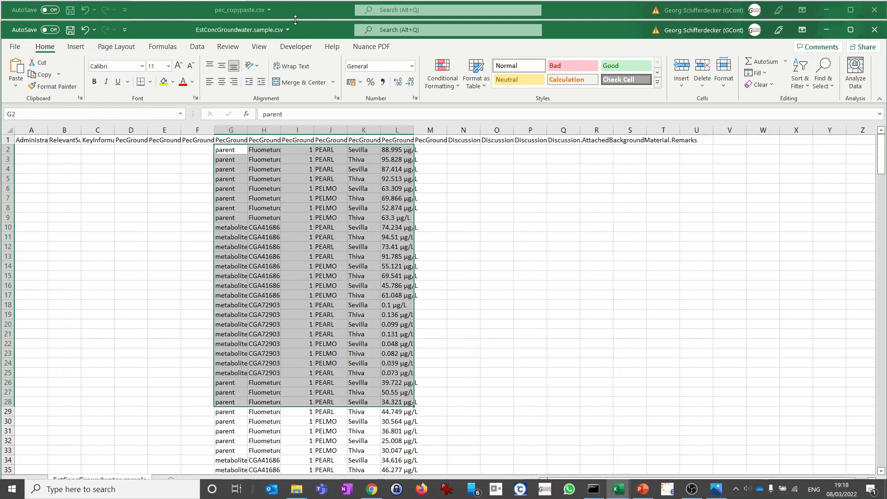
{"action": "left_click", "coordinate": [874, 30]}
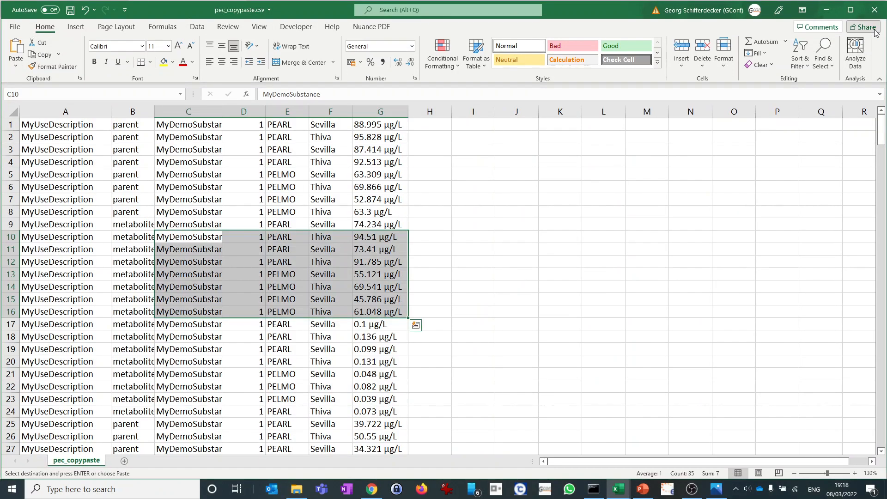
Step: Switch to the IUCLID Integration Platform, run the EstConcGroundwater demo CSV import for CLE_Conference_Demo, and review the new document's title and rows
{"action": "left_click", "coordinate": [370, 492]}
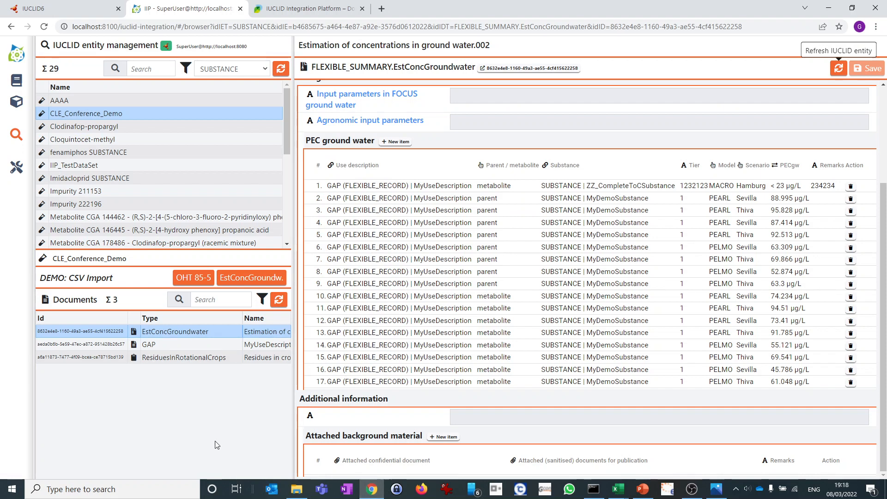
{"action": "left_click", "coordinate": [238, 280]}
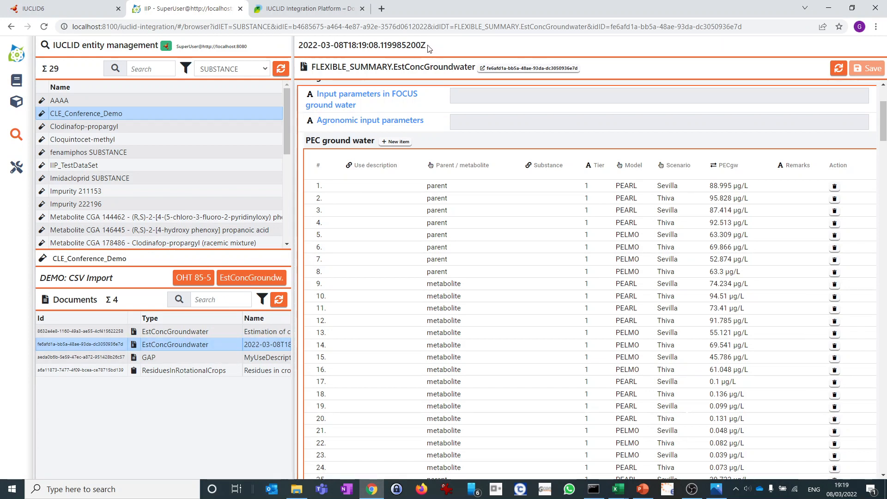
{"action": "left_click_drag", "start_coordinate": [426, 45], "coordinate": [303, 45]}
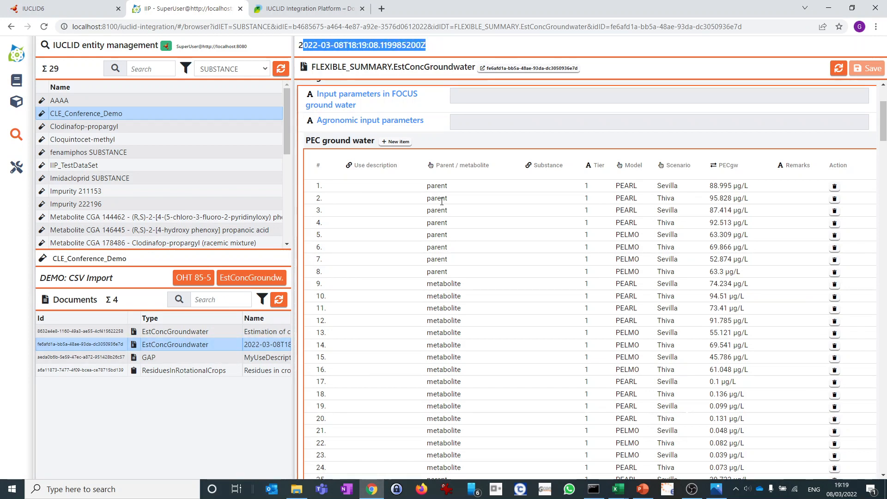
{"action": "scroll", "coordinate": [439, 195], "scroll_direction": "down", "scroll_amount": 20}
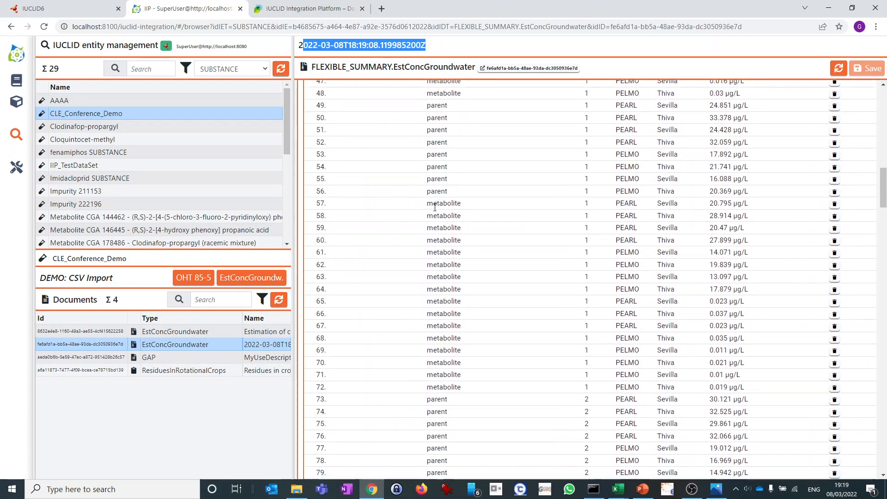
{"action": "scroll", "coordinate": [428, 208], "scroll_direction": "down", "scroll_amount": 20}
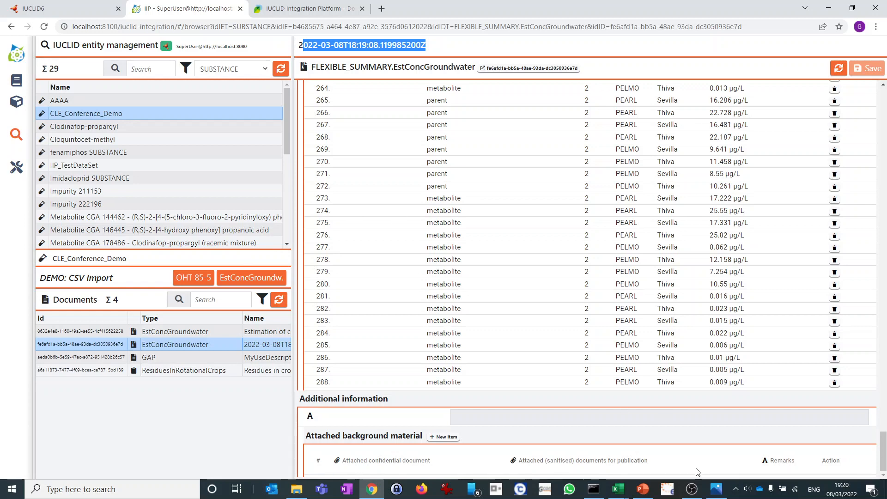
Step: Switch to Photos to examine the OHT85-5.png data model diagram, and return to the IUCLID Integration Platform
{"action": "left_click", "coordinate": [716, 489]}
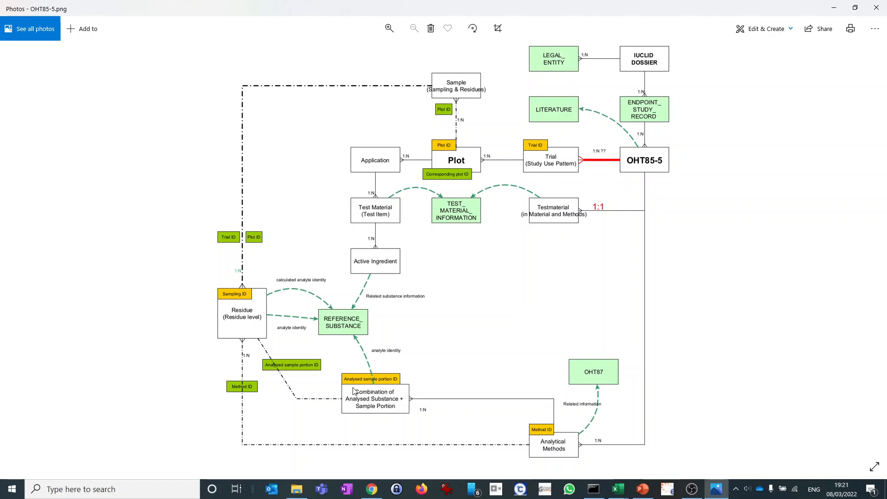
{"action": "left_click", "coordinate": [374, 491]}
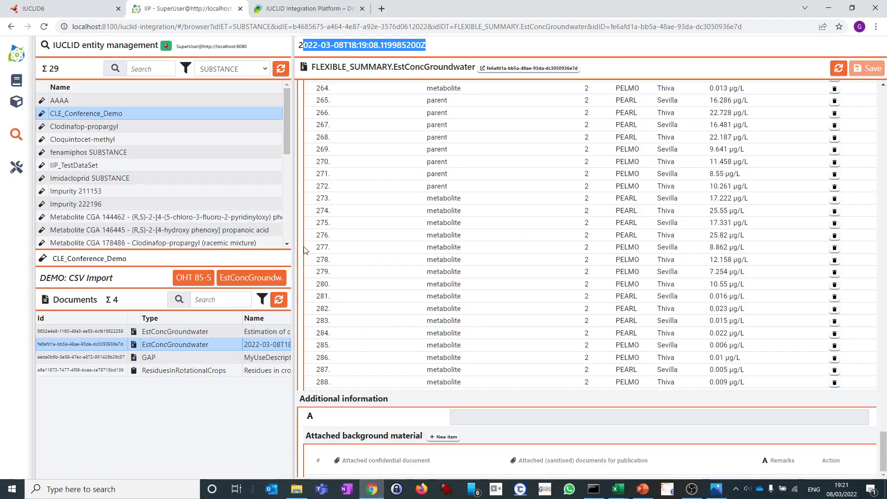
Step: Switch to IUCLID6, collapse Fate and behaviour in the environment, and expand OECD down to section 85-5 under F Pesticide residue chemistry
{"action": "left_click", "coordinate": [57, 9]}
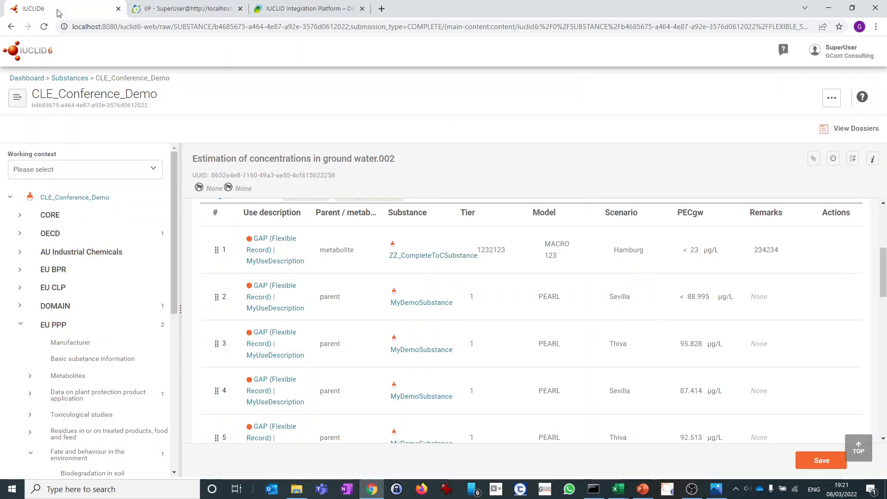
{"action": "scroll", "coordinate": [63, 319], "scroll_direction": "down", "scroll_amount": 2}
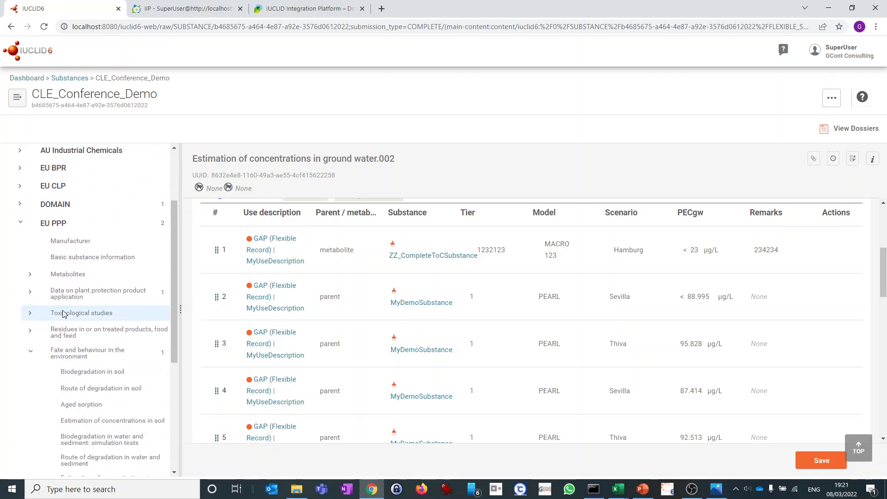
{"action": "left_click", "coordinate": [31, 351]}
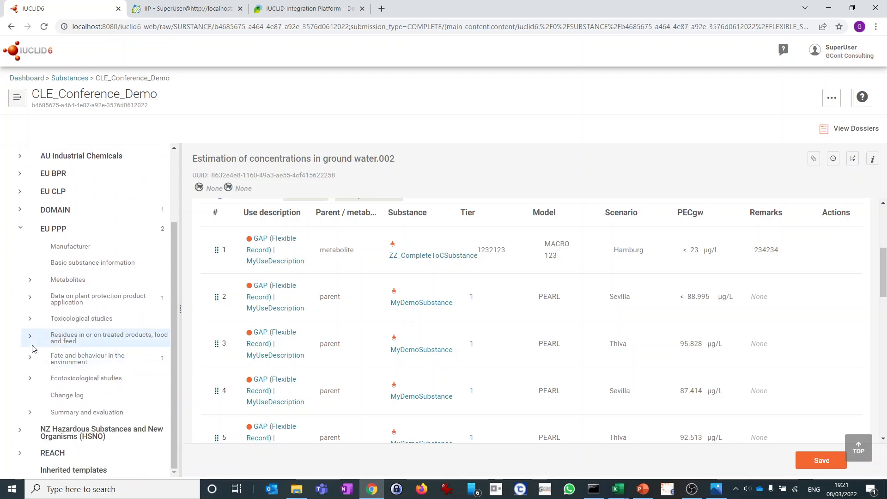
{"action": "scroll", "coordinate": [29, 302], "scroll_direction": "up", "scroll_amount": 2}
{"action": "left_click", "coordinate": [20, 233]}
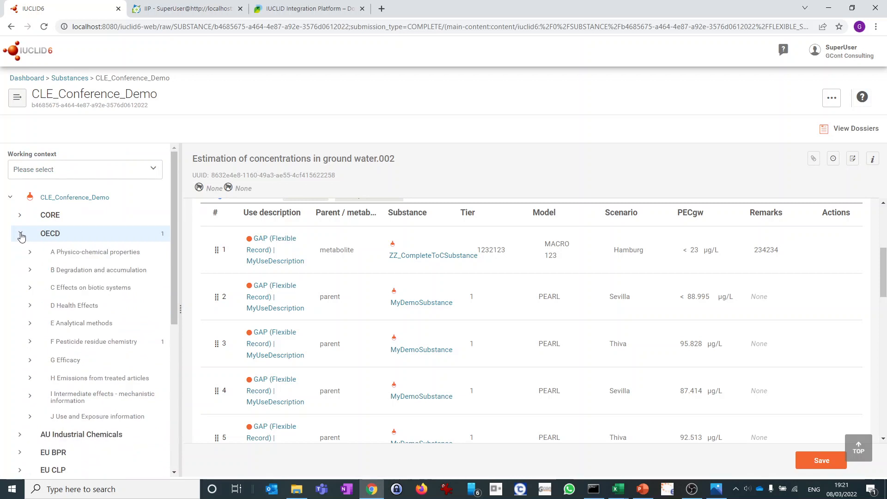
{"action": "left_click", "coordinate": [29, 342]}
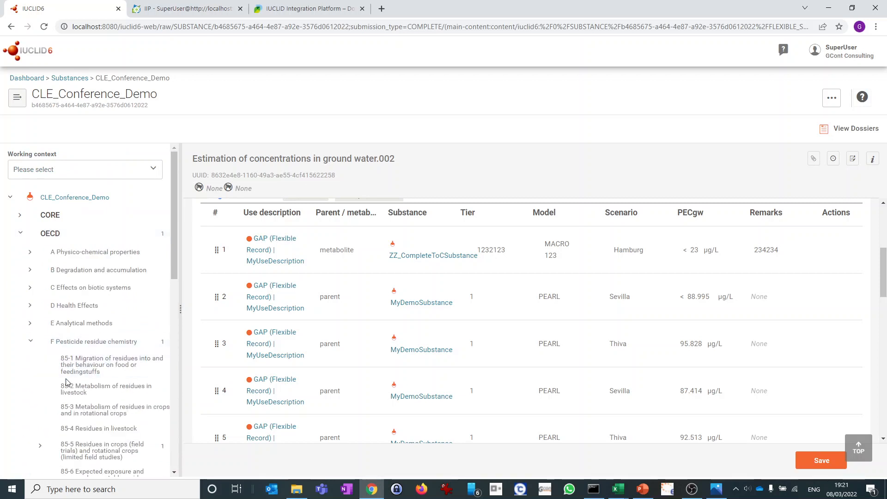
{"action": "scroll", "coordinate": [55, 403], "scroll_direction": "down", "scroll_amount": 2}
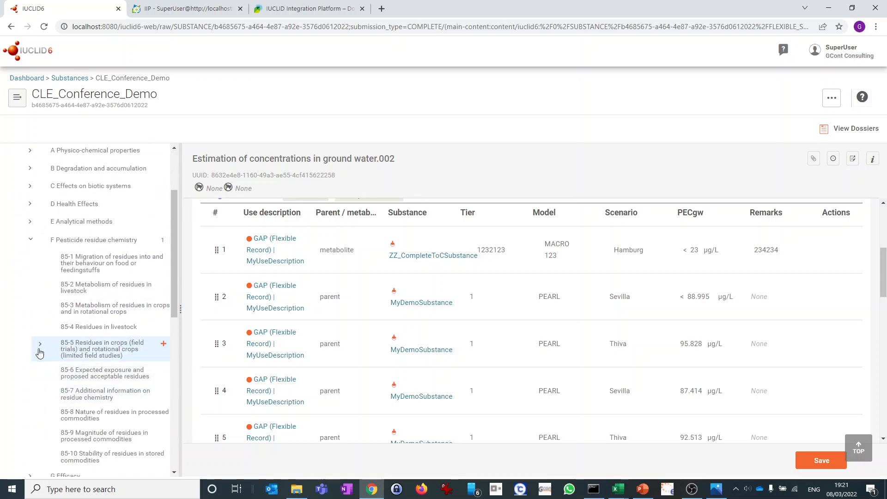
Step: Add a new document under 85-5 Residues in crops and open it, leaving the ground water document without saving
{"action": "left_click", "coordinate": [163, 345]}
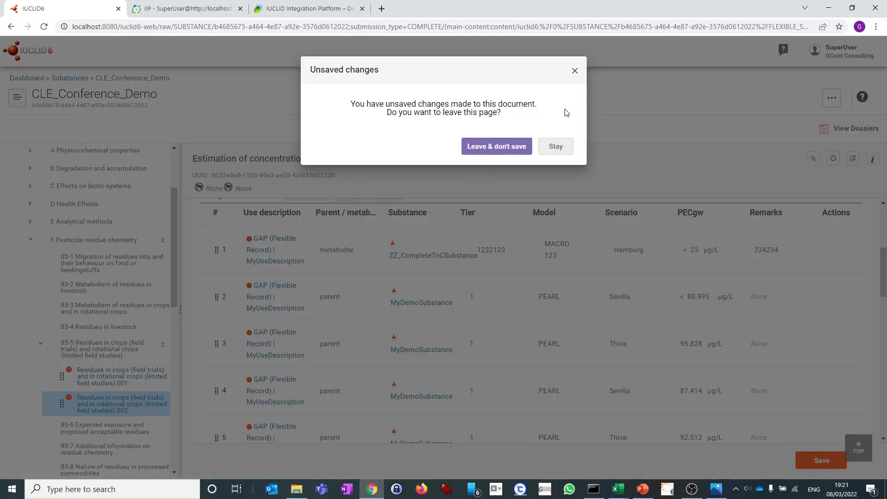
{"action": "left_click", "coordinate": [574, 70]}
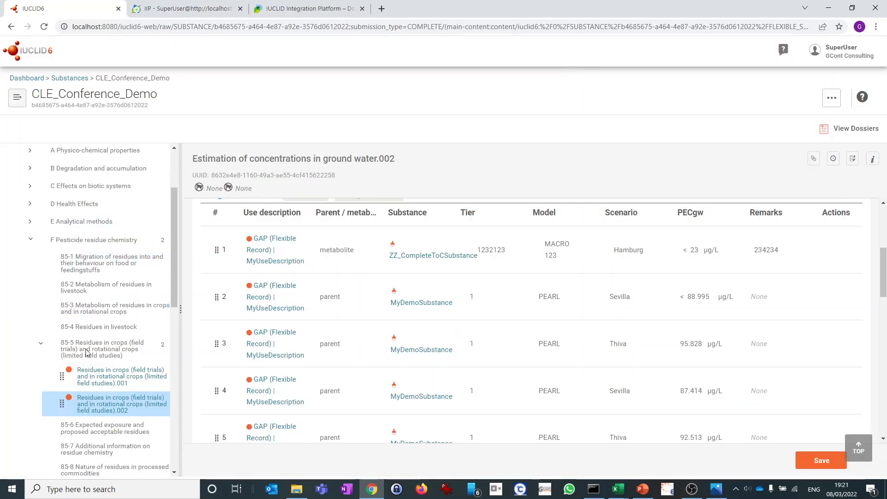
{"action": "left_click", "coordinate": [102, 381]}
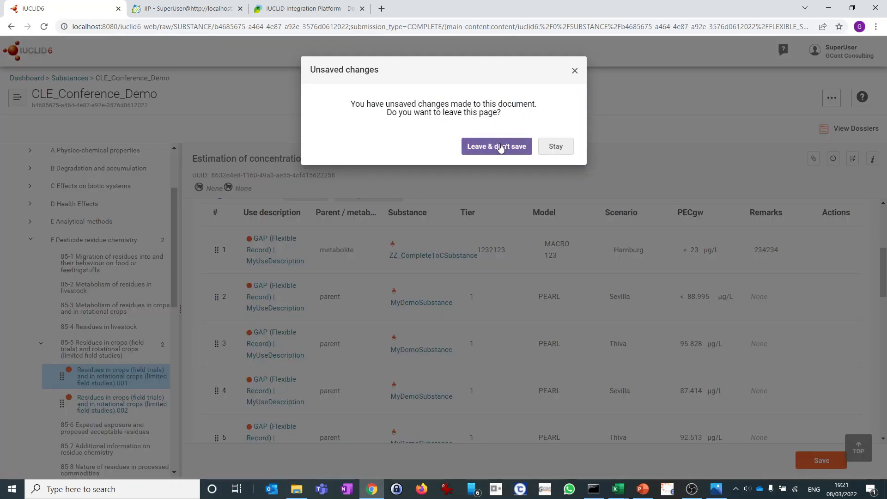
{"action": "left_click", "coordinate": [554, 146]}
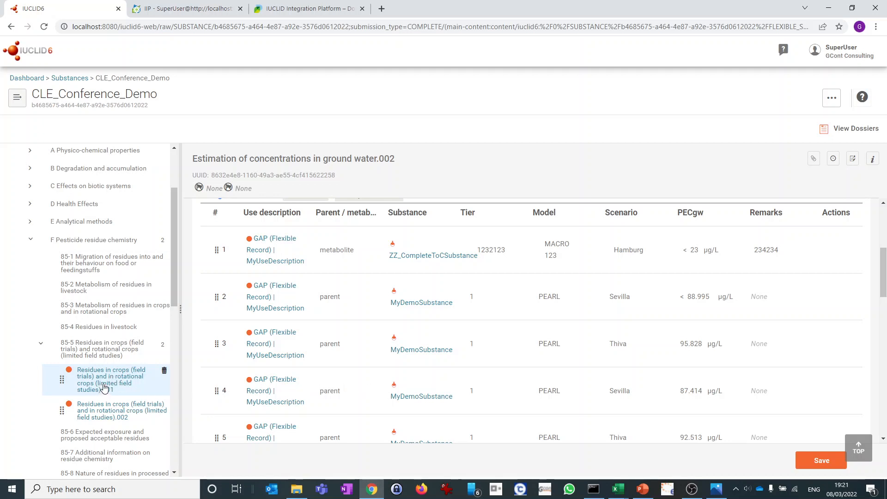
{"action": "left_click", "coordinate": [106, 406]}
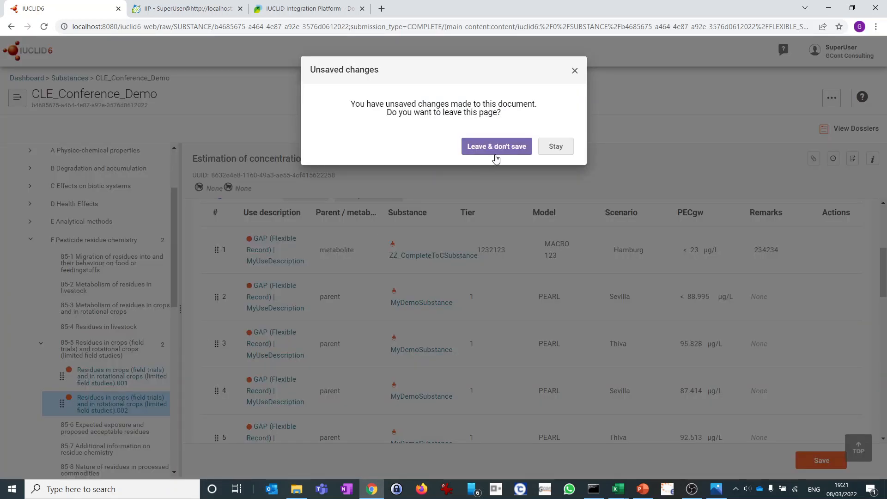
{"action": "left_click", "coordinate": [516, 147]}
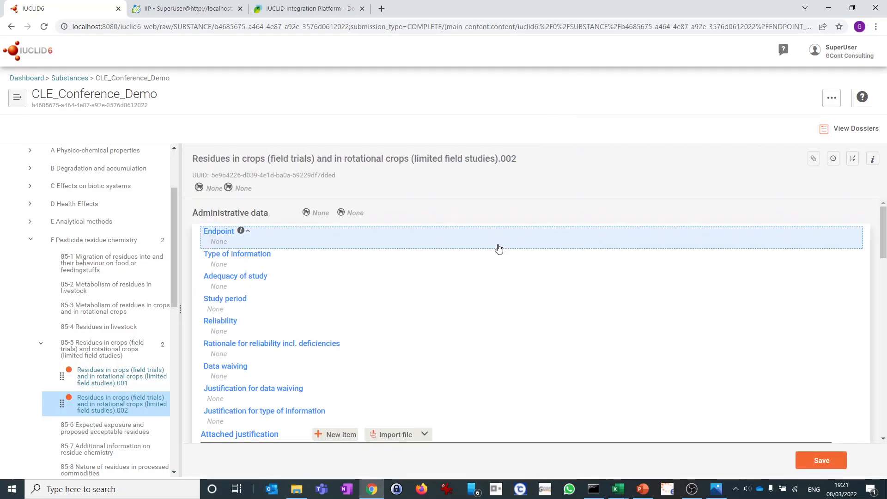
Step: Review the sections of the new residues in crops document and add a Trial information item under Residue trials
{"action": "scroll", "coordinate": [474, 267], "scroll_direction": "down", "scroll_amount": 3}
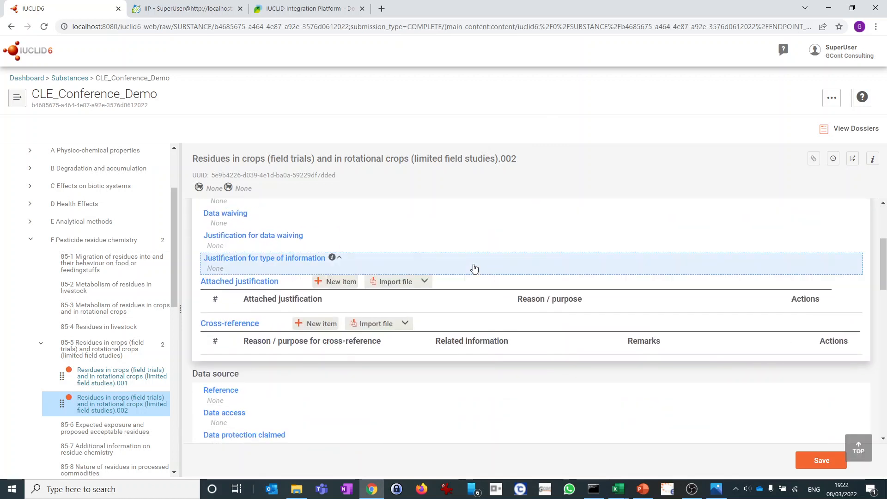
{"action": "scroll", "coordinate": [474, 268], "scroll_direction": "down", "scroll_amount": 8}
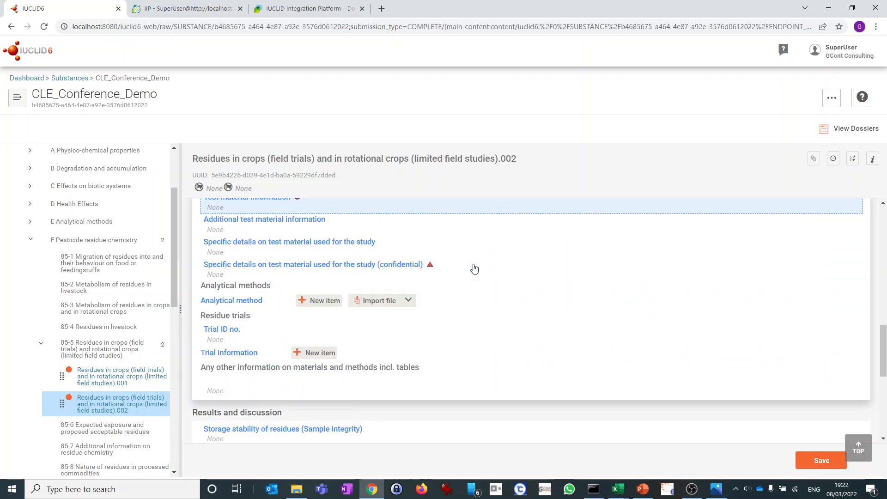
{"action": "scroll", "coordinate": [473, 268], "scroll_direction": "up", "scroll_amount": 5}
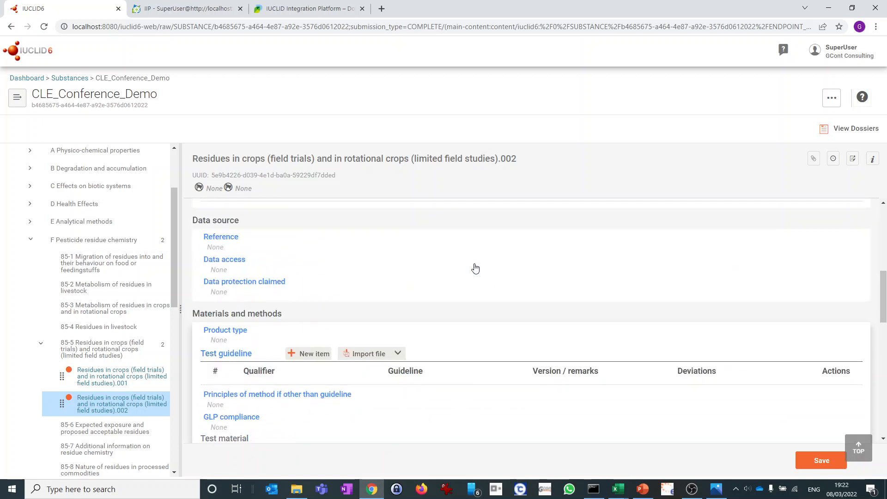
{"action": "scroll", "coordinate": [473, 272], "scroll_direction": "down", "scroll_amount": 4}
{"action": "scroll", "coordinate": [471, 274], "scroll_direction": "down", "scroll_amount": 4}
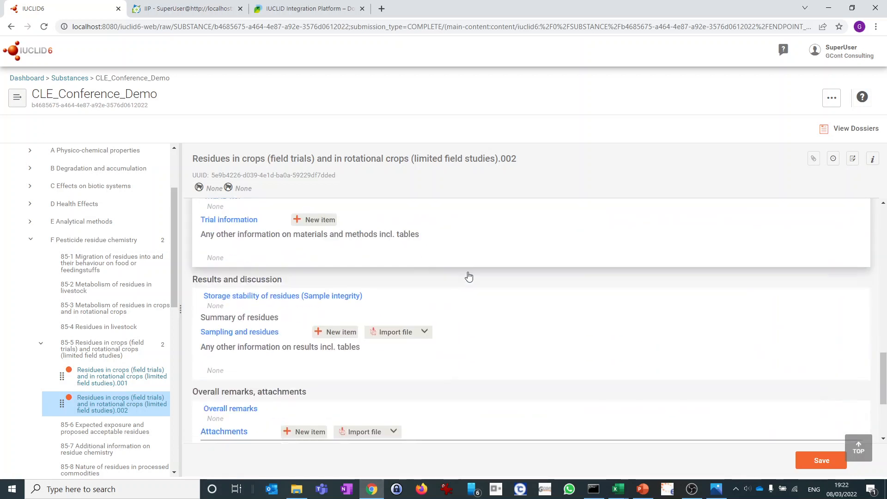
{"action": "scroll", "coordinate": [471, 275], "scroll_direction": "up", "scroll_amount": 2}
{"action": "left_click", "coordinate": [308, 303]}
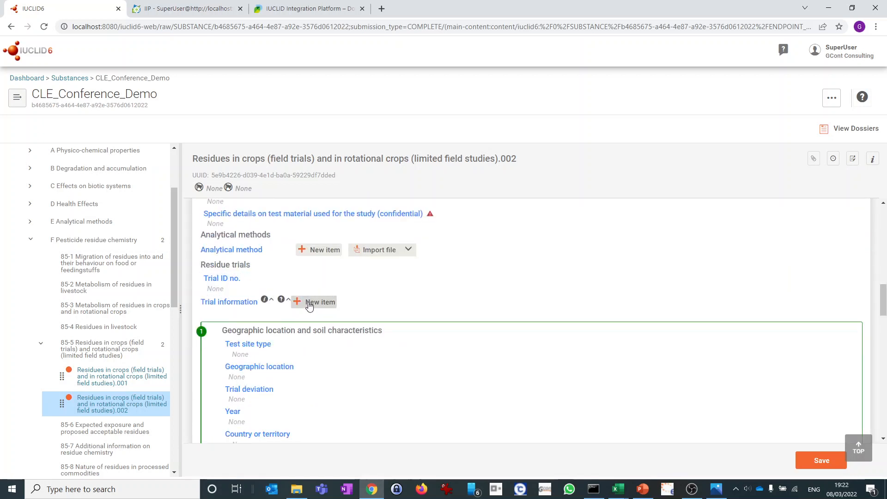
Step: Examine the trial item's crop fields and its planting, seeding, flowering and harvest date fields, opening them without entering values
{"action": "scroll", "coordinate": [337, 312], "scroll_direction": "down", "scroll_amount": 4}
{"action": "scroll", "coordinate": [337, 312], "scroll_direction": "down", "scroll_amount": 7}
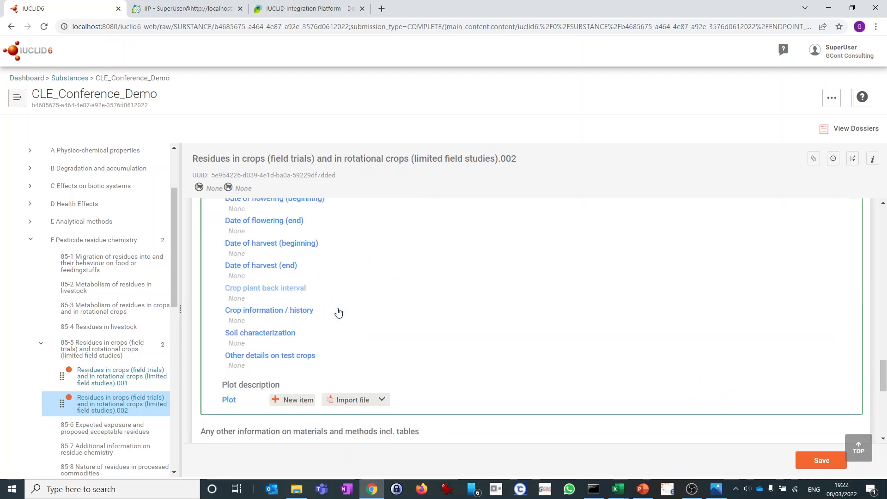
{"action": "scroll", "coordinate": [337, 306], "scroll_direction": "up", "scroll_amount": 3}
{"action": "scroll", "coordinate": [238, 245], "scroll_direction": "up", "scroll_amount": 2}
{"action": "left_click", "coordinate": [233, 250]}
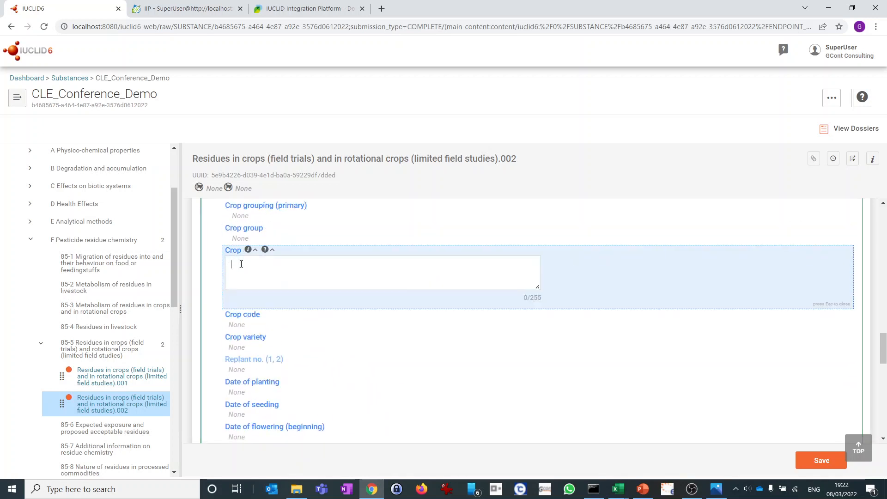
{"action": "left_click", "coordinate": [245, 315]}
{"action": "left_click", "coordinate": [244, 339]}
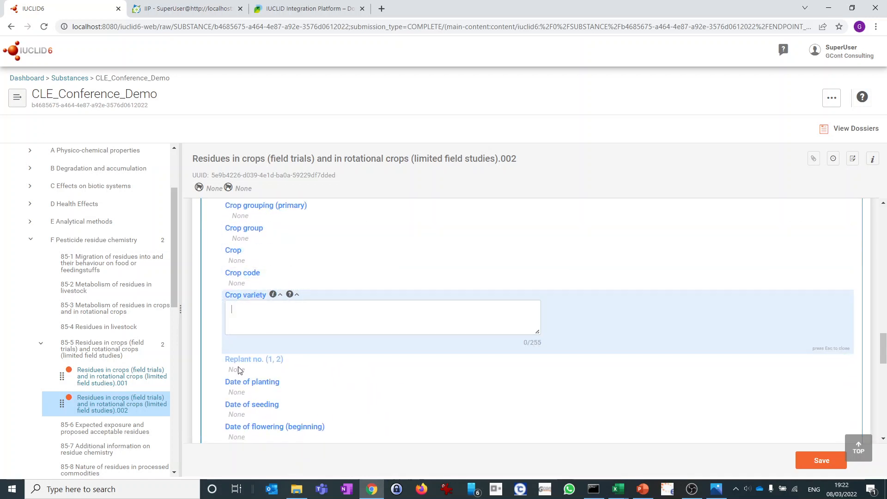
{"action": "left_click", "coordinate": [245, 387]}
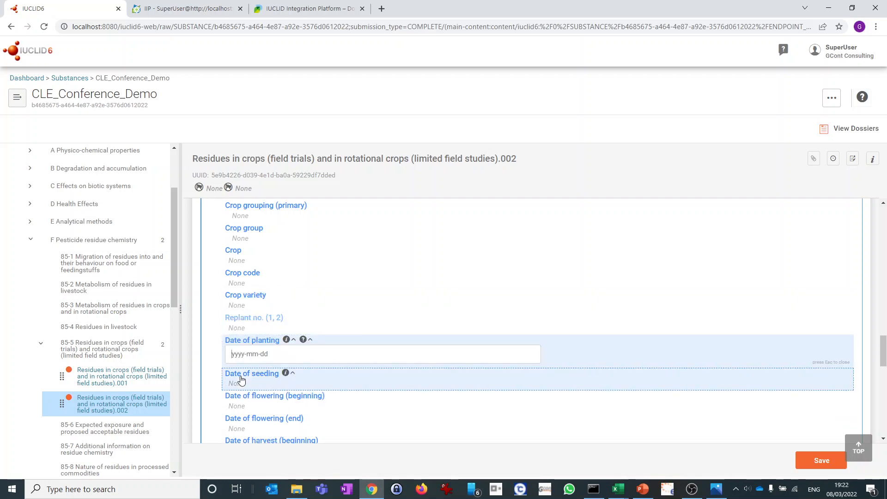
{"action": "left_click", "coordinate": [245, 379]}
{"action": "left_click", "coordinate": [245, 404]}
{"action": "scroll", "coordinate": [254, 323], "scroll_direction": "down", "scroll_amount": 3}
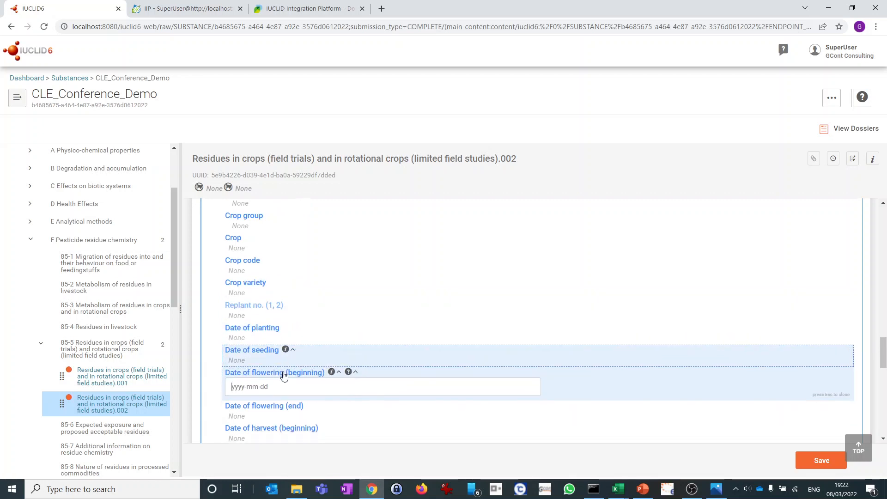
{"action": "left_click", "coordinate": [260, 271]}
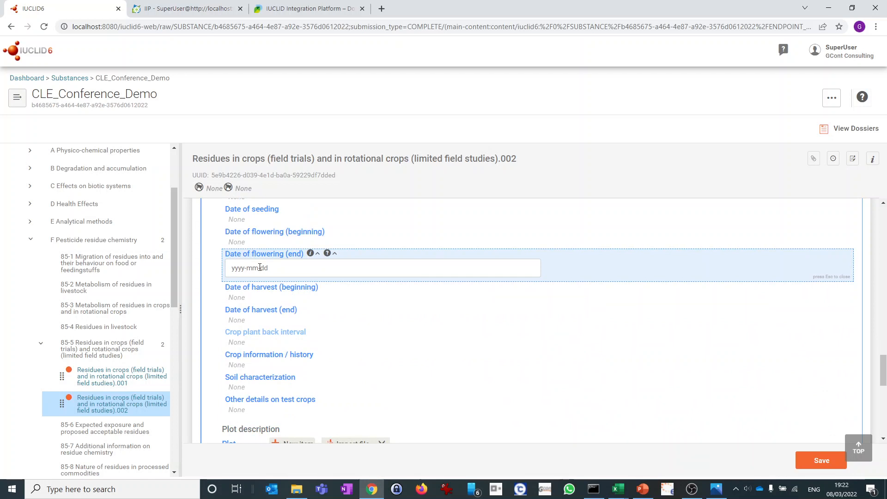
{"action": "left_click", "coordinate": [245, 289]}
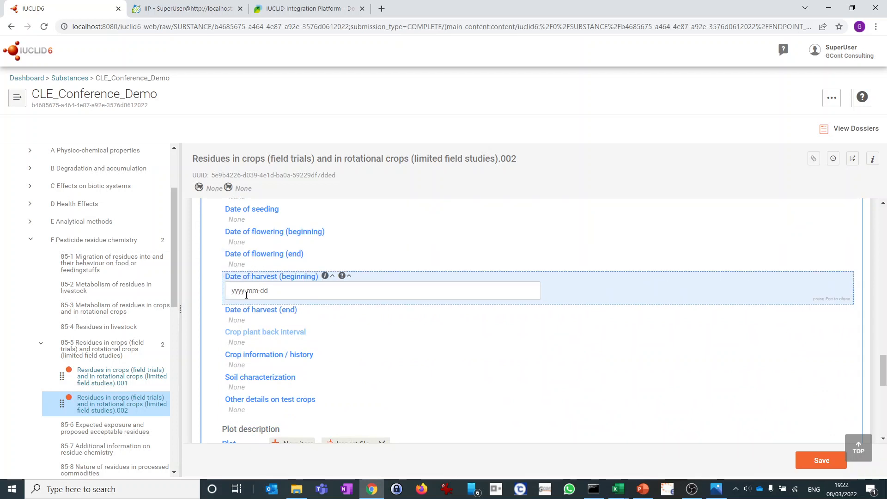
Step: Add a Plot item under Plot description of the trial and an Application item inside that plot
{"action": "scroll", "coordinate": [246, 295], "scroll_direction": "down", "scroll_amount": 3}
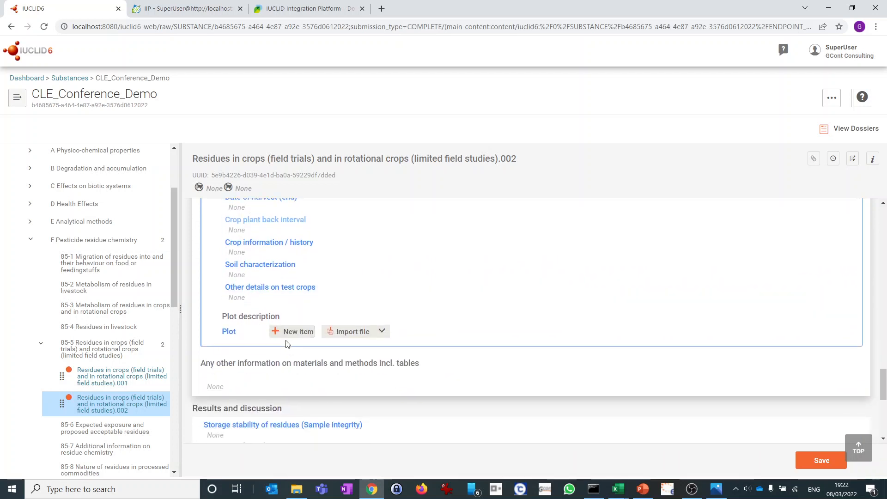
{"action": "left_click", "coordinate": [287, 332]}
{"action": "scroll", "coordinate": [288, 334], "scroll_direction": "down", "scroll_amount": 1}
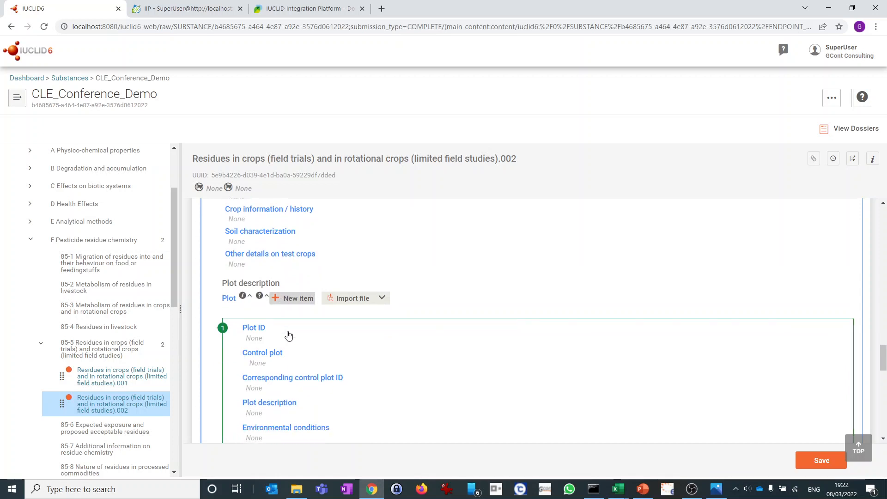
{"action": "scroll", "coordinate": [287, 257], "scroll_direction": "up", "scroll_amount": 6}
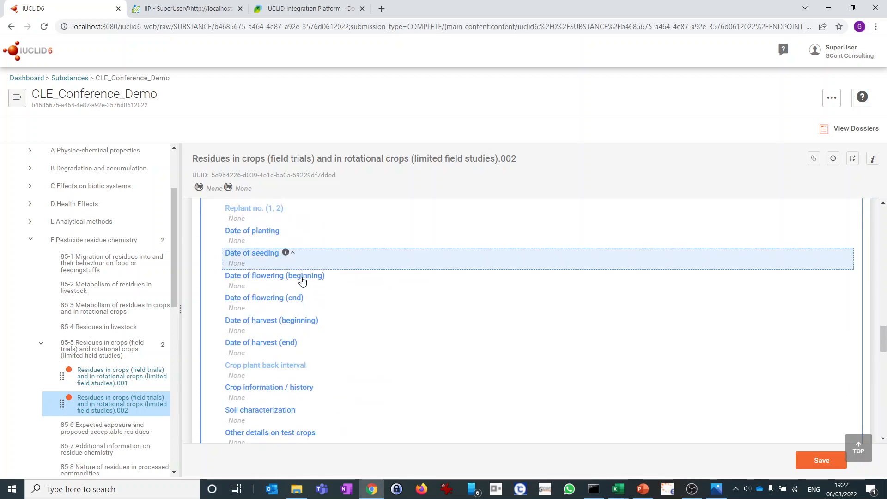
{"action": "scroll", "coordinate": [302, 281], "scroll_direction": "down", "scroll_amount": 10}
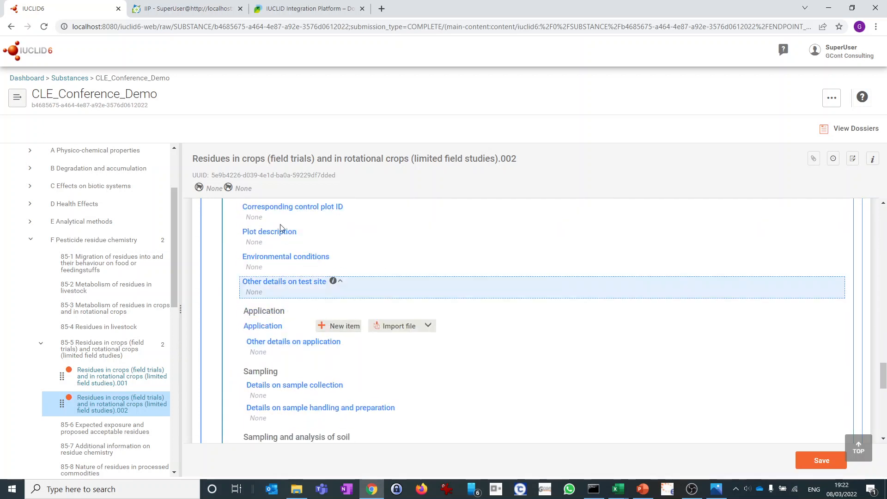
{"action": "left_click", "coordinate": [341, 328]}
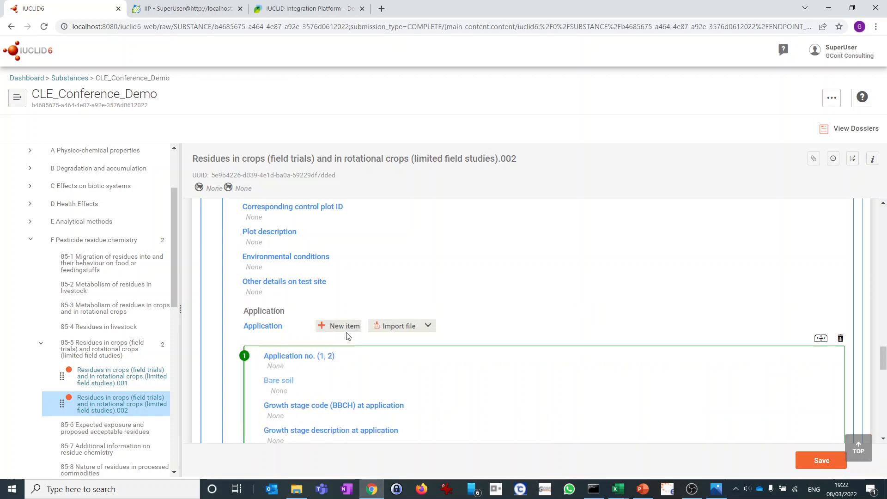
Step: Add an Applied test material item to the application and an Active ingredients (a.i.) item inside it
{"action": "scroll", "coordinate": [348, 336], "scroll_direction": "down", "scroll_amount": 4}
{"action": "left_click", "coordinate": [387, 404]}
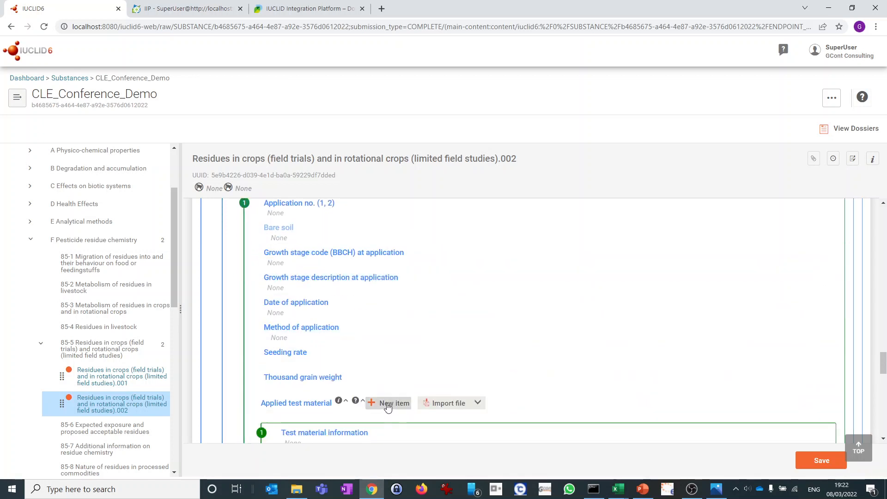
{"action": "scroll", "coordinate": [387, 405], "scroll_direction": "down", "scroll_amount": 5}
{"action": "left_click", "coordinate": [418, 331]}
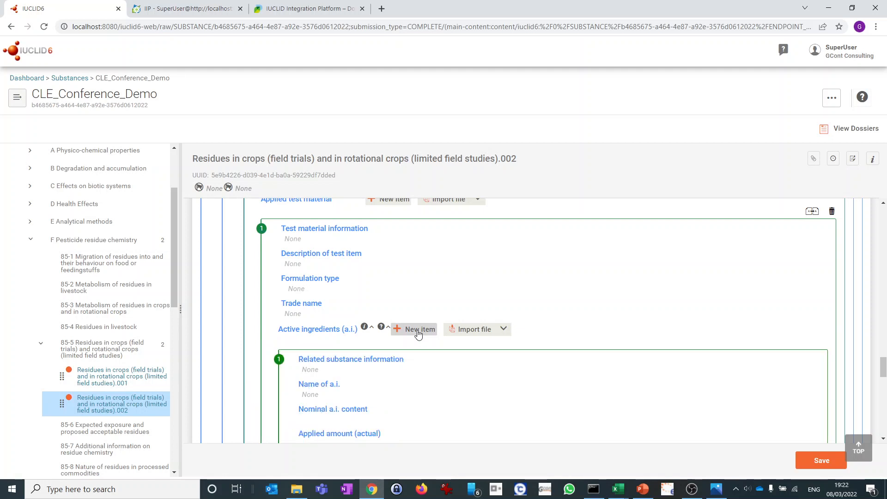
Step: Add a Sampling and residues item under Summary of residues and inspect its Trial ID no. and Plot ID fields
{"action": "scroll", "coordinate": [417, 335], "scroll_direction": "down", "scroll_amount": 10}
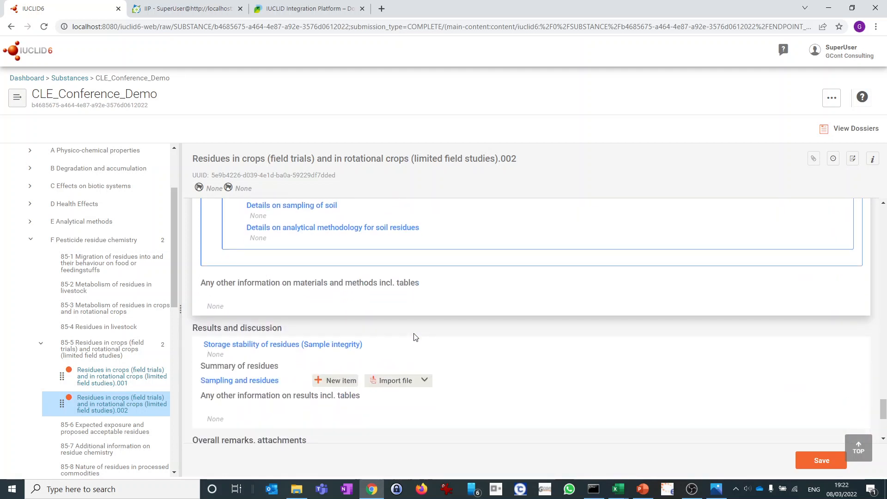
{"action": "left_click", "coordinate": [338, 386]}
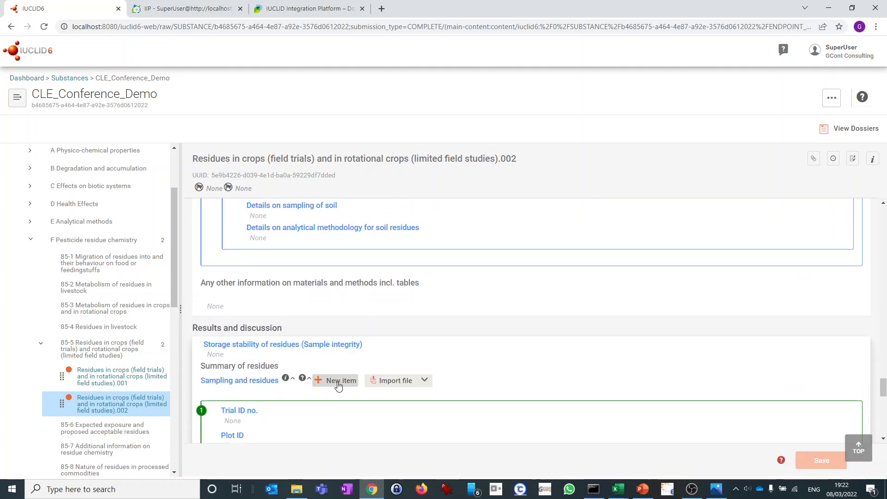
{"action": "scroll", "coordinate": [339, 386], "scroll_direction": "down", "scroll_amount": 2}
{"action": "left_click", "coordinate": [240, 311]}
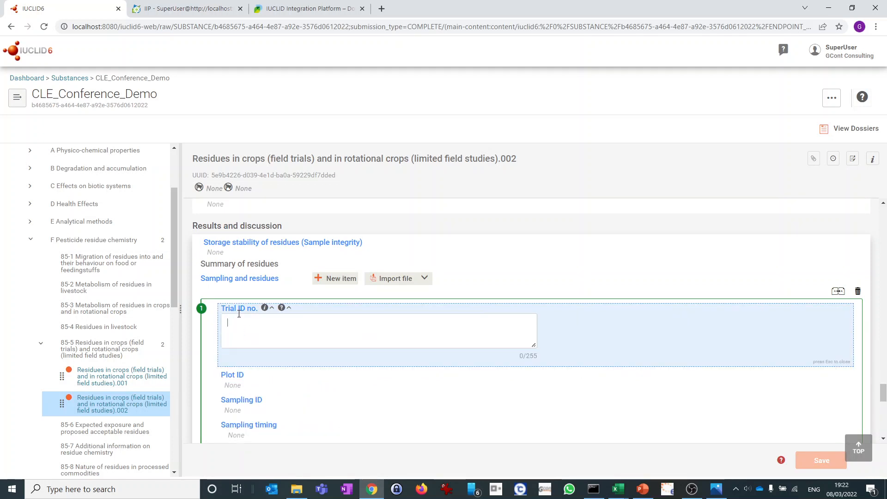
{"action": "left_click", "coordinate": [244, 373]}
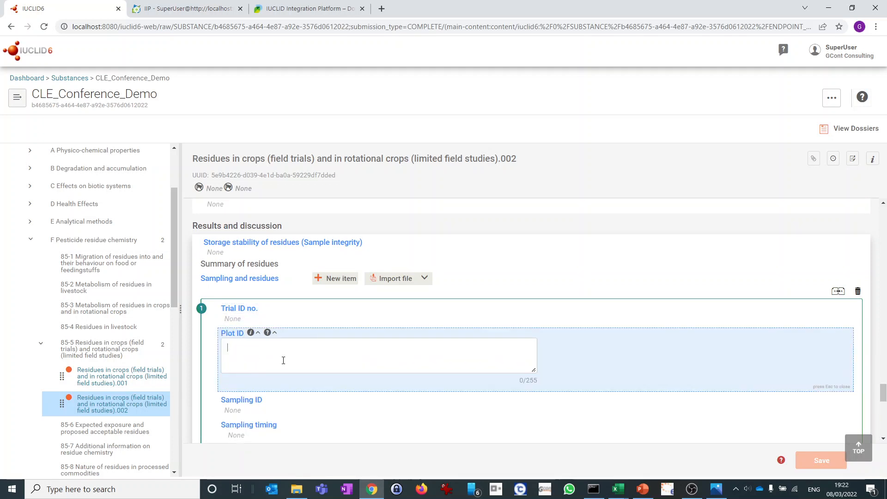
{"action": "scroll", "coordinate": [274, 362], "scroll_direction": "down", "scroll_amount": 2}
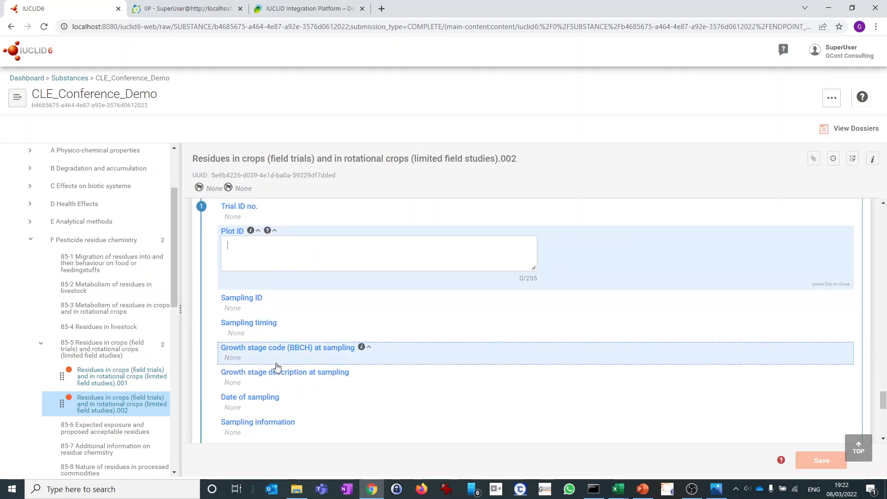
Step: Add a Residue levels item to the sampling and residues entry and review its fields through the document's end
{"action": "scroll", "coordinate": [278, 367], "scroll_direction": "down", "scroll_amount": 3}
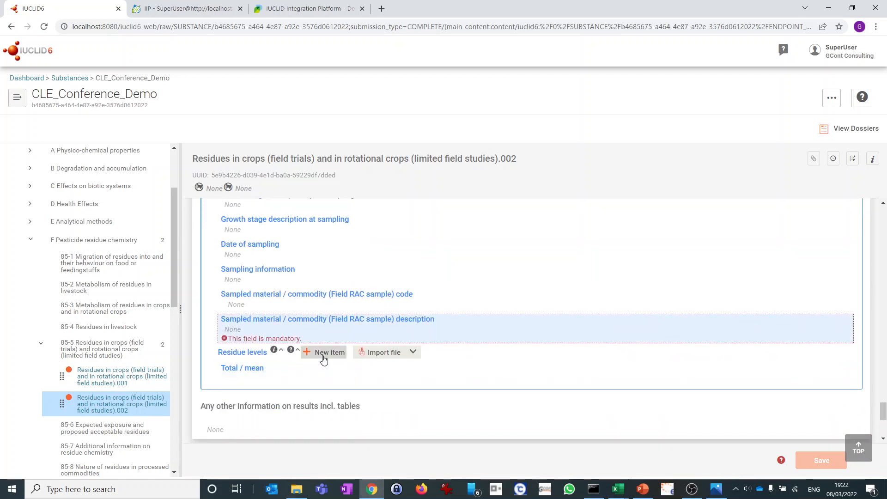
{"action": "left_click", "coordinate": [318, 354]}
{"action": "scroll", "coordinate": [305, 365], "scroll_direction": "down", "scroll_amount": 9}
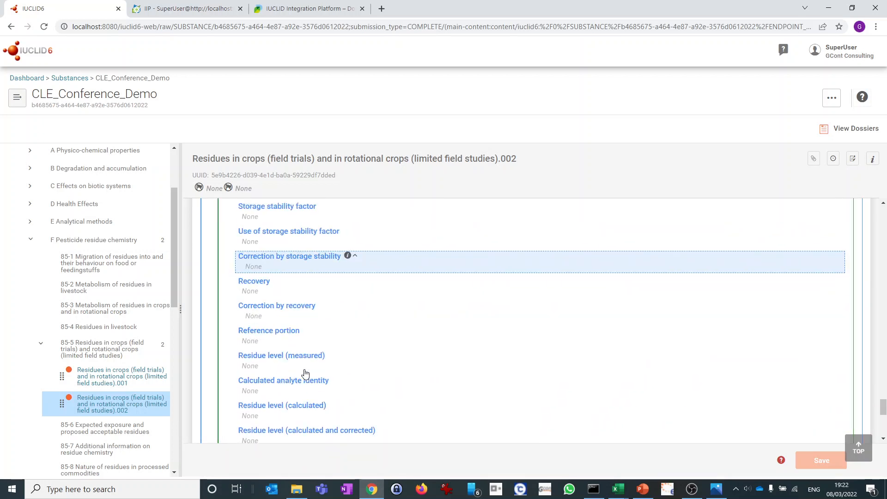
{"action": "scroll", "coordinate": [302, 376], "scroll_direction": "down", "scroll_amount": 1}
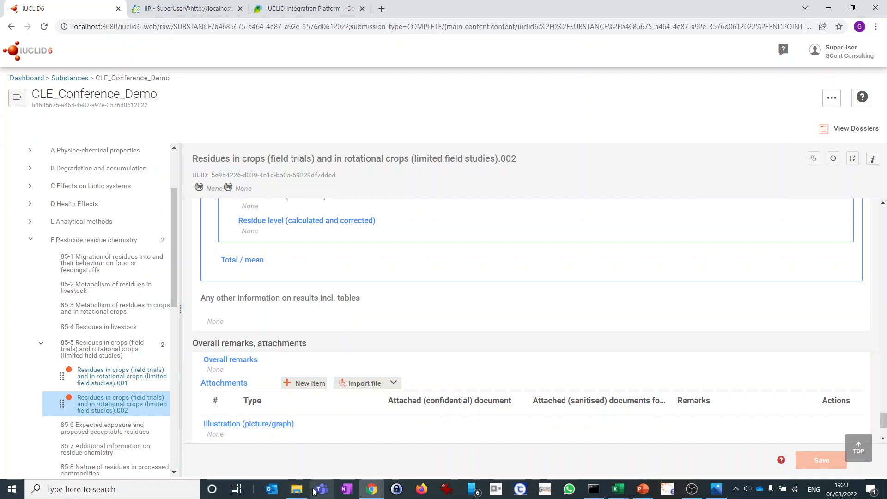
Step: Switch to File Explorer, go from the PEC folder to IIP_samples, open the OHT85-5 folder and select OHT85-5.sample.xlsx
{"action": "mouse_move", "coordinate": [296, 494]}
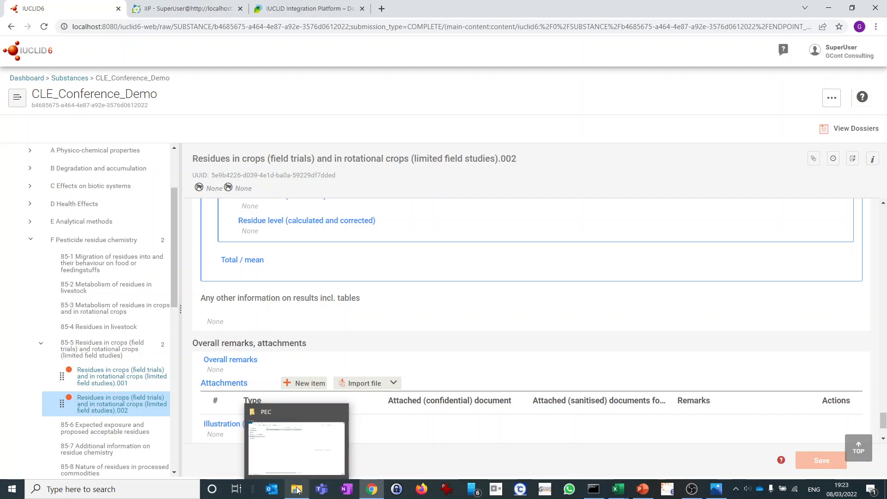
{"action": "left_click", "coordinate": [300, 459]}
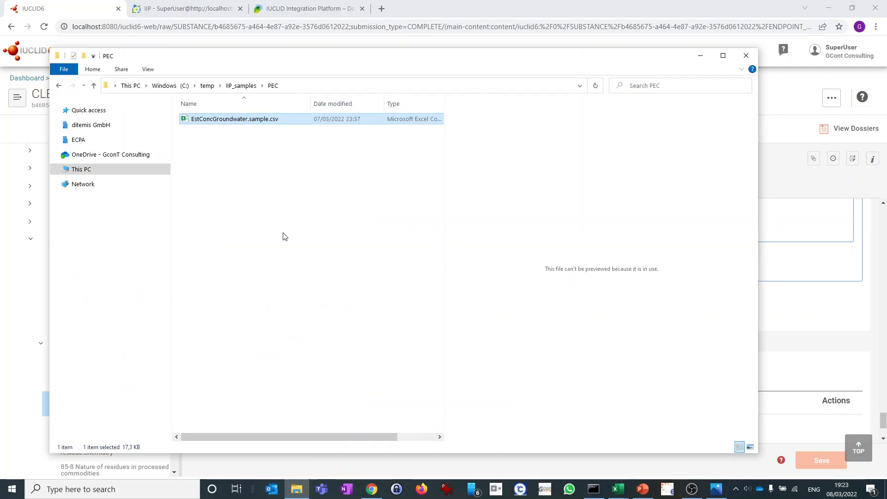
{"action": "left_click", "coordinate": [238, 86]}
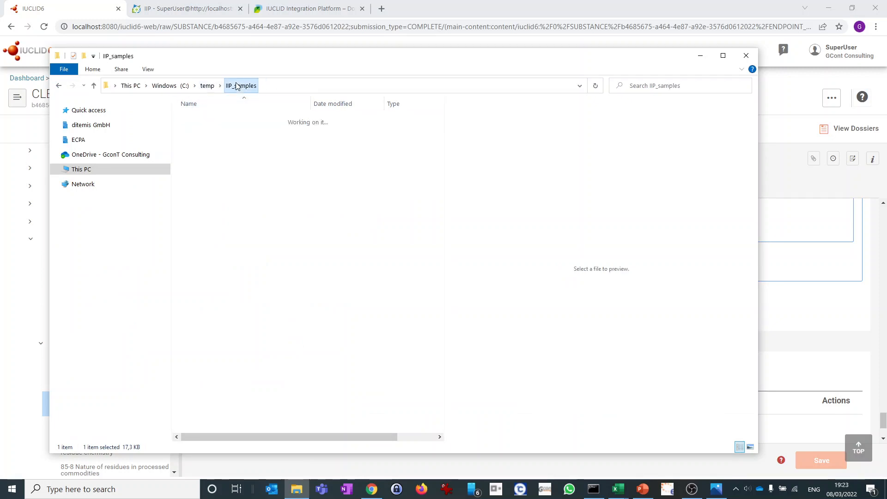
{"action": "double_click", "coordinate": [203, 130]}
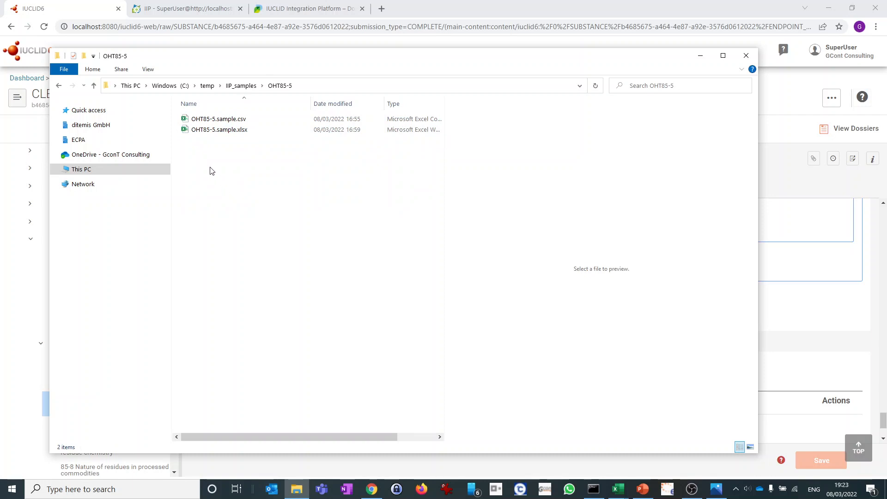
{"action": "left_click", "coordinate": [205, 131]}
Step: Switch to the OHT85-5.sample.xlsx workbook in Excel and examine the nested plot, application and residue blocks on the Sample sheet
{"action": "key", "text": "alt+Tab"}
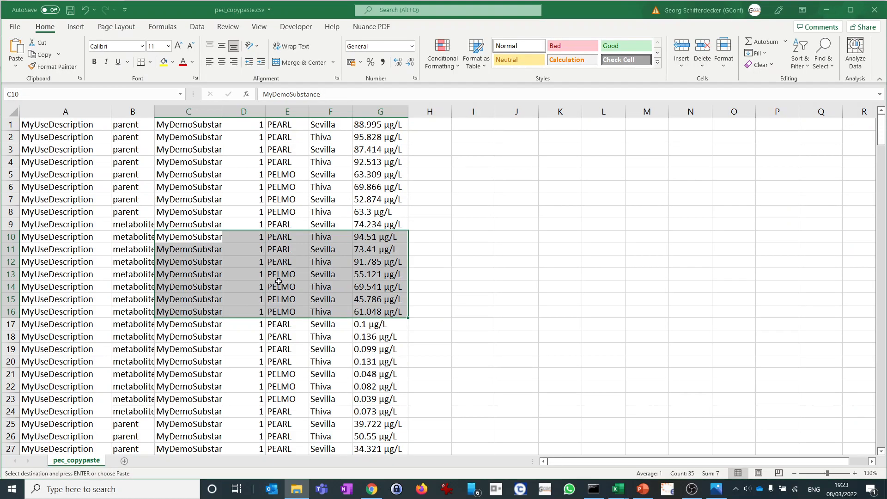
{"action": "key", "text": "alt+Tab"}
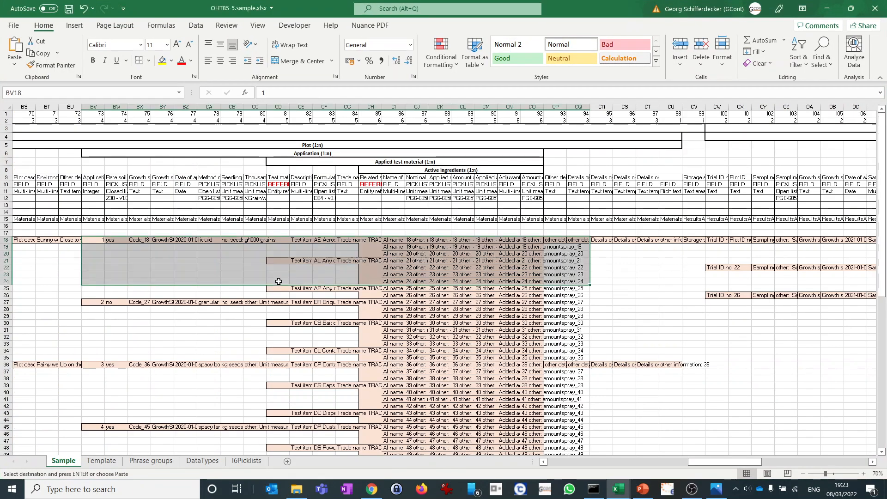
{"action": "left_click", "coordinate": [218, 288]}
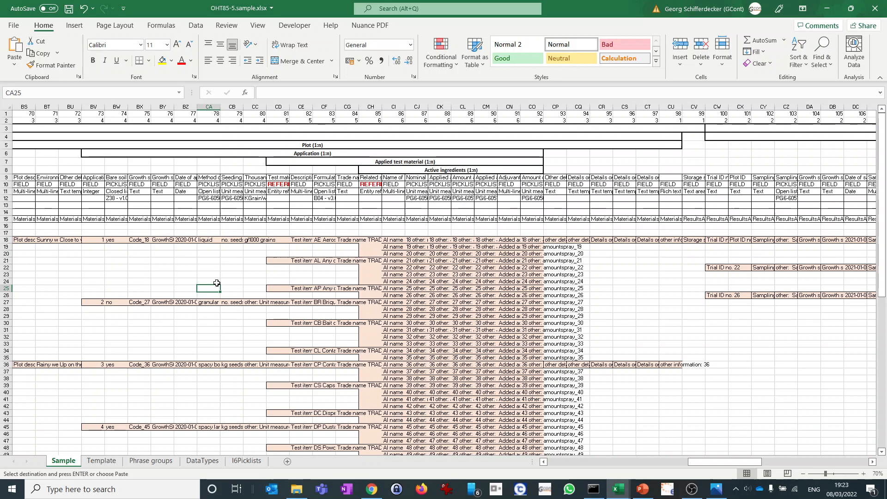
{"action": "scroll", "coordinate": [197, 274], "scroll_direction": "down", "scroll_amount": 1}
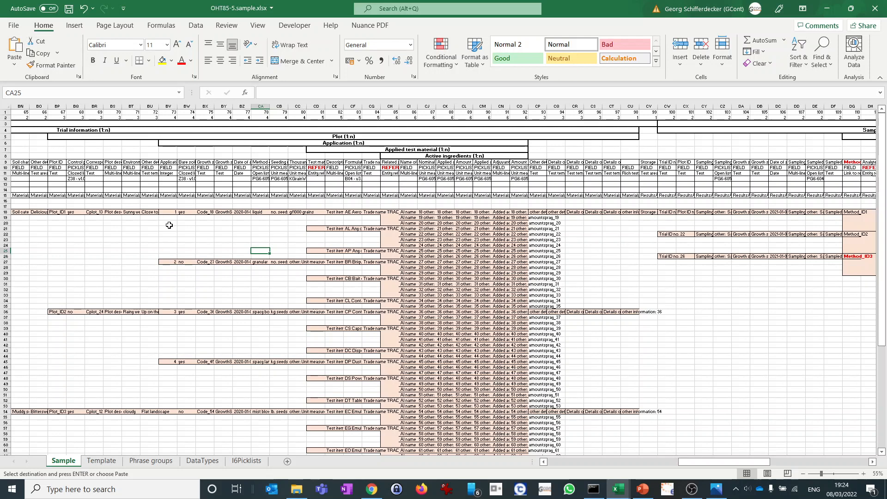
Step: Inspect the row 15 field paths for formulation type, related substance and active ingredient name on the Sample sheet
{"action": "left_click", "coordinate": [352, 196]}
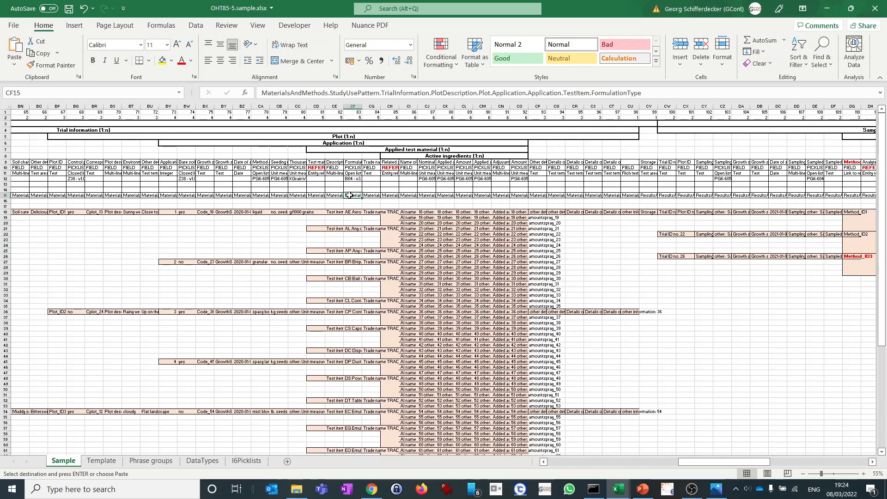
{"action": "left_click", "coordinate": [379, 196]}
{"action": "left_click", "coordinate": [390, 195]}
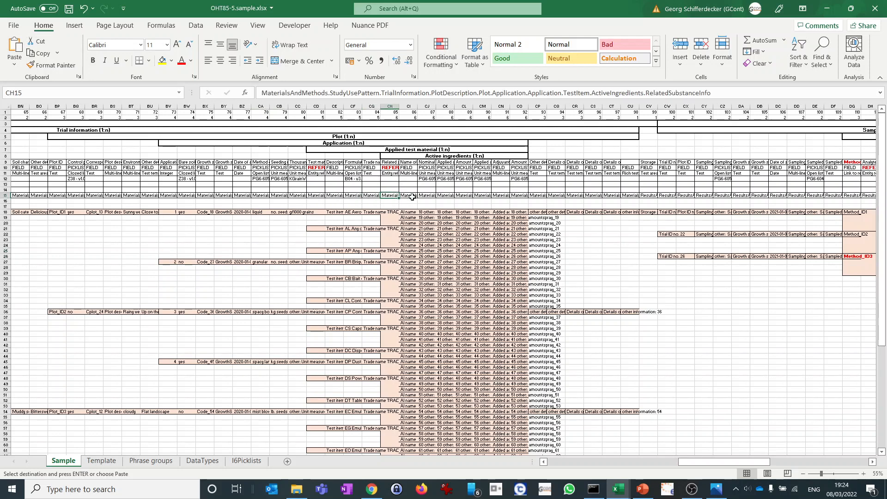
{"action": "left_click", "coordinate": [411, 195]}
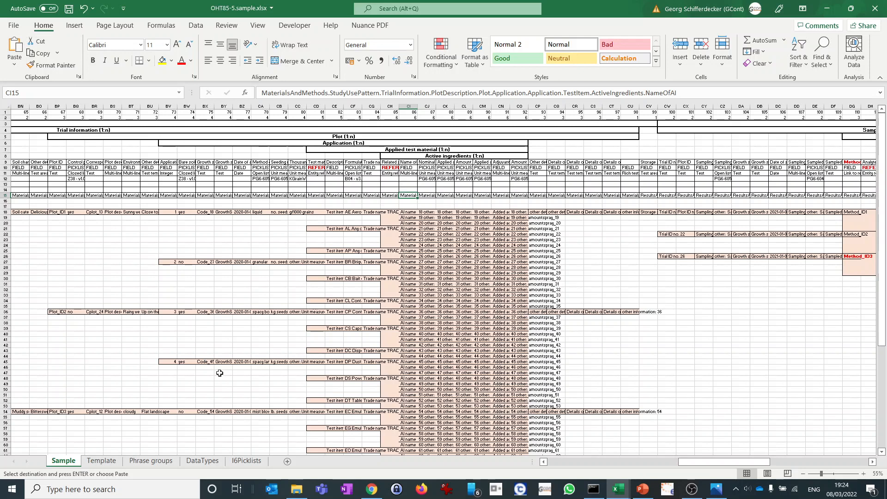
{"action": "scroll", "coordinate": [212, 351], "scroll_direction": "down", "scroll_amount": 1}
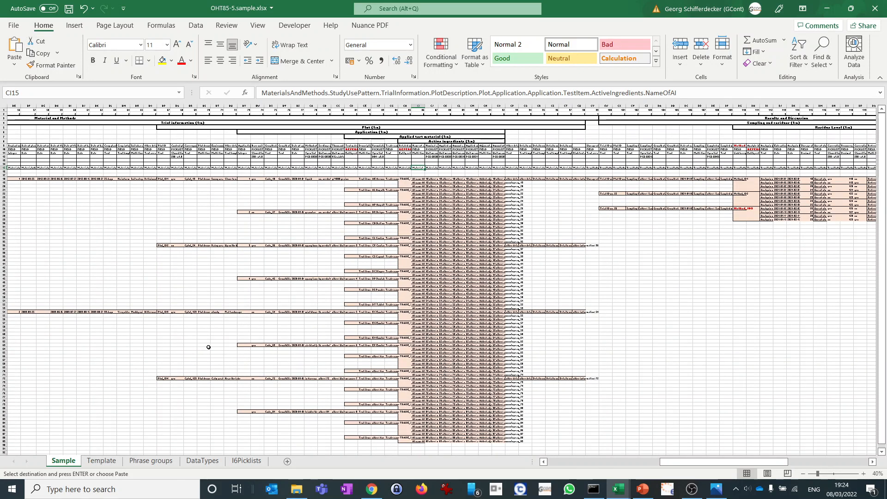
{"action": "scroll", "coordinate": [204, 308], "scroll_direction": "down", "scroll_amount": 4}
{"action": "scroll", "coordinate": [204, 308], "scroll_direction": "up", "scroll_amount": 5}
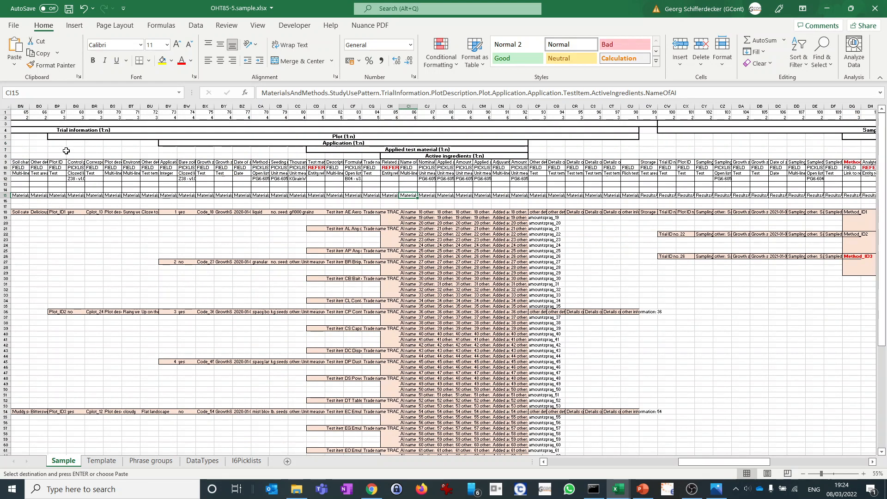
Step: Examine the Plot (1:n) block and the Plot_ID1, Plot_ID2 and Plot_ID3 rows in column BP
{"action": "left_click", "coordinate": [60, 137]}
{"action": "left_click_drag", "start_coordinate": [184, 136], "coordinate": [528, 137]}
{"action": "left_click", "coordinate": [57, 113]}
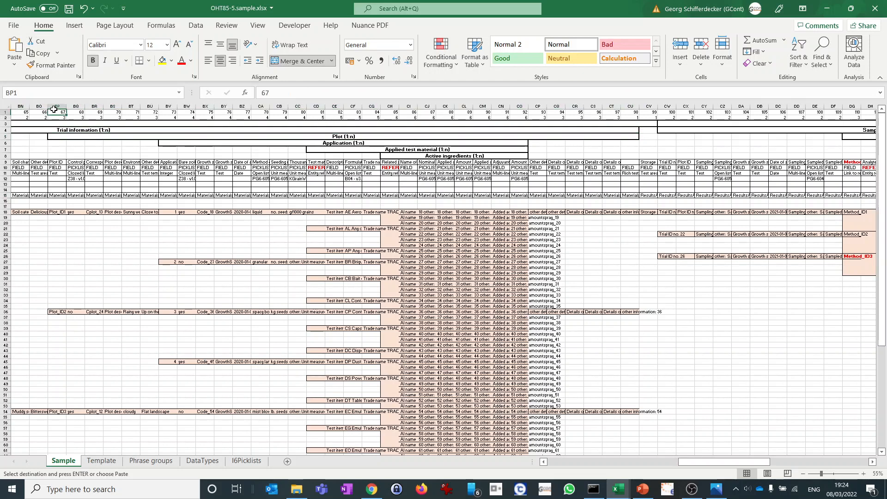
{"action": "left_click", "coordinate": [57, 107]}
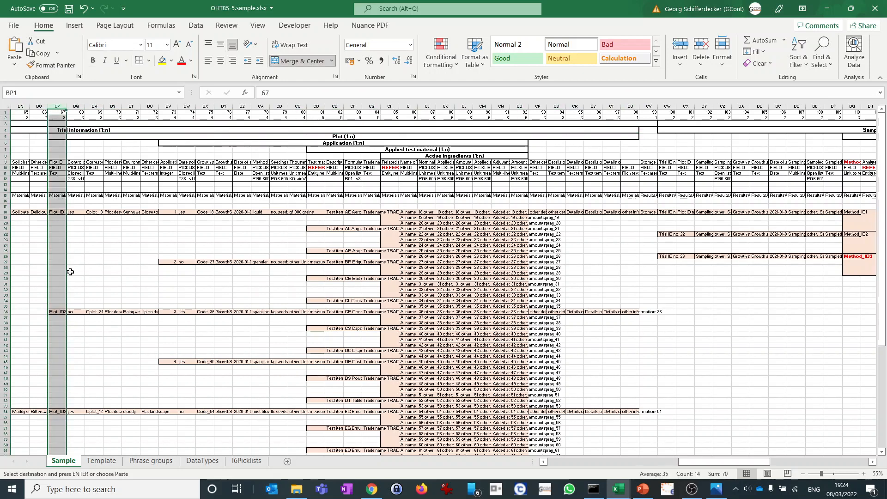
{"action": "left_click", "coordinate": [53, 212]}
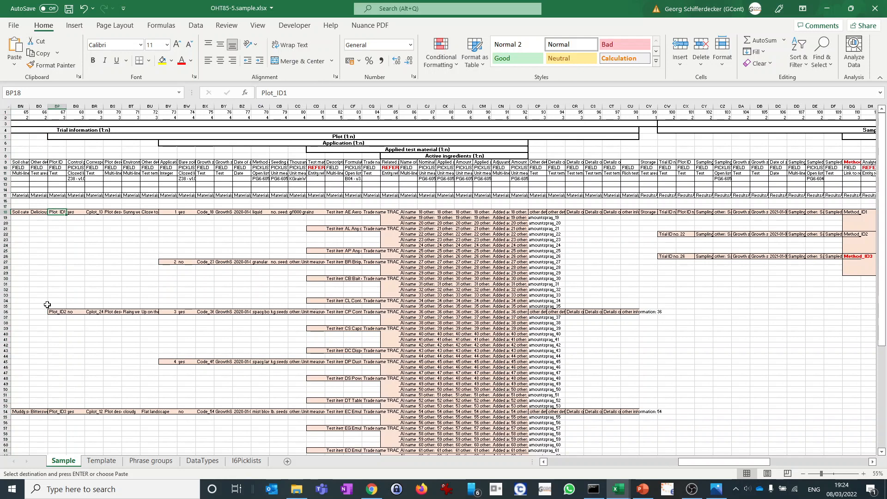
{"action": "left_click", "coordinate": [61, 311]}
{"action": "left_click", "coordinate": [57, 416]}
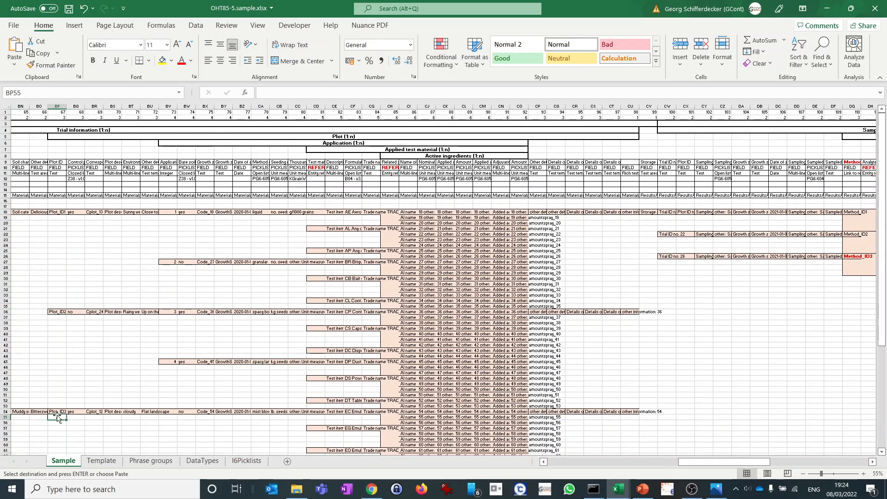
{"action": "left_click", "coordinate": [56, 211]}
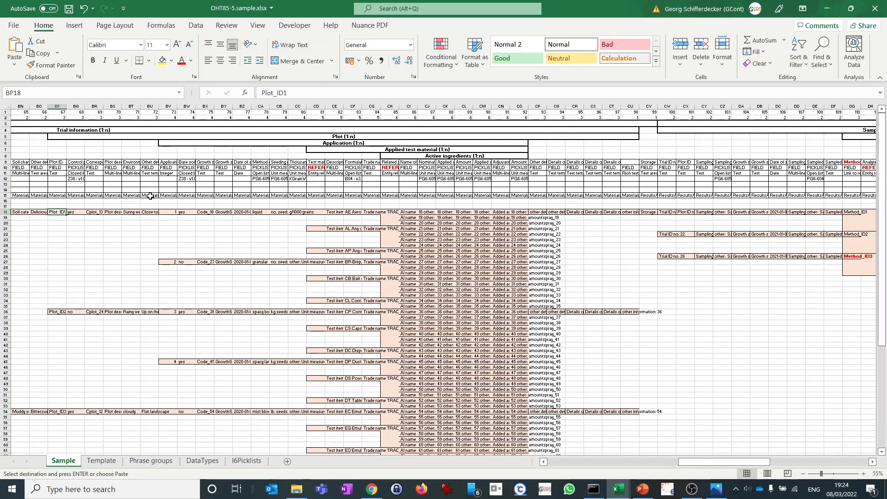
Step: Examine the Application and Applied test material blocks, comparing the test material rows belonging to applications 1 and 2
{"action": "left_click", "coordinate": [168, 214]}
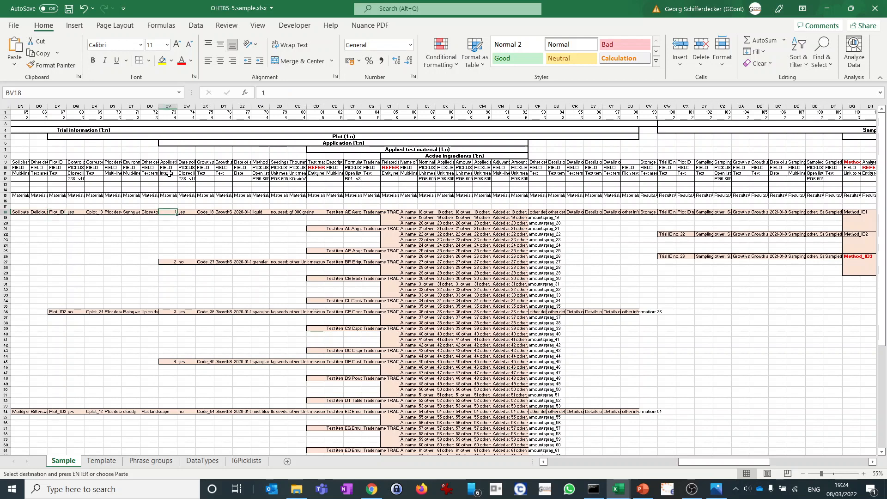
{"action": "left_click", "coordinate": [168, 144]}
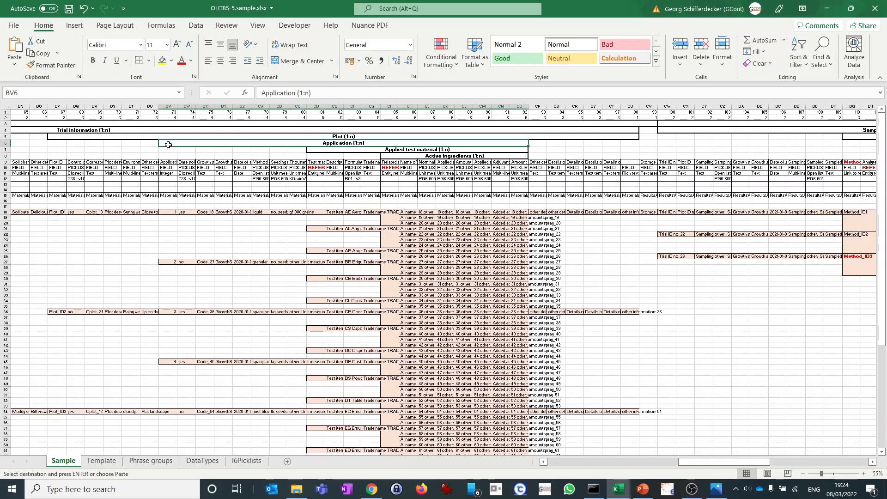
{"action": "left_click", "coordinate": [319, 151]}
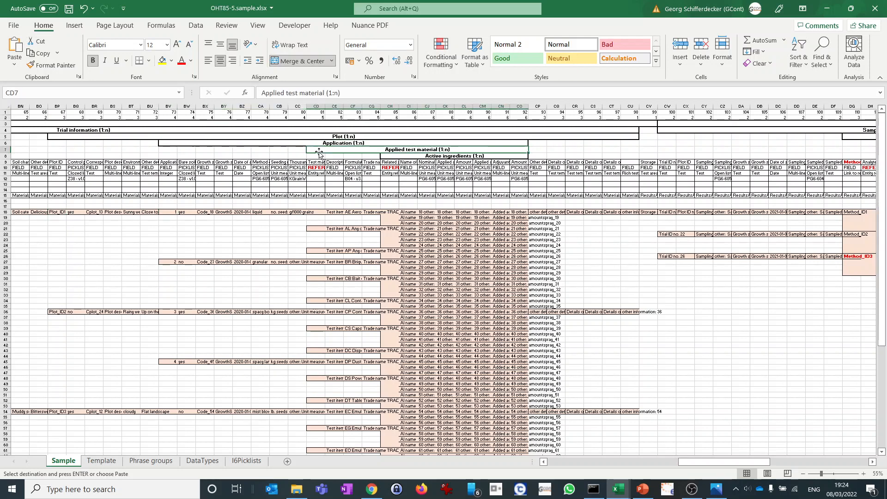
{"action": "left_click", "coordinate": [317, 213]}
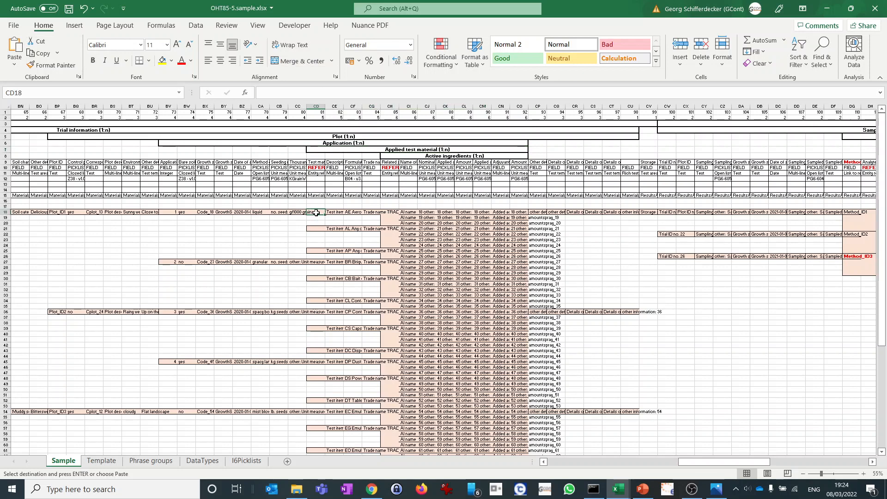
{"action": "left_click", "coordinate": [171, 212]}
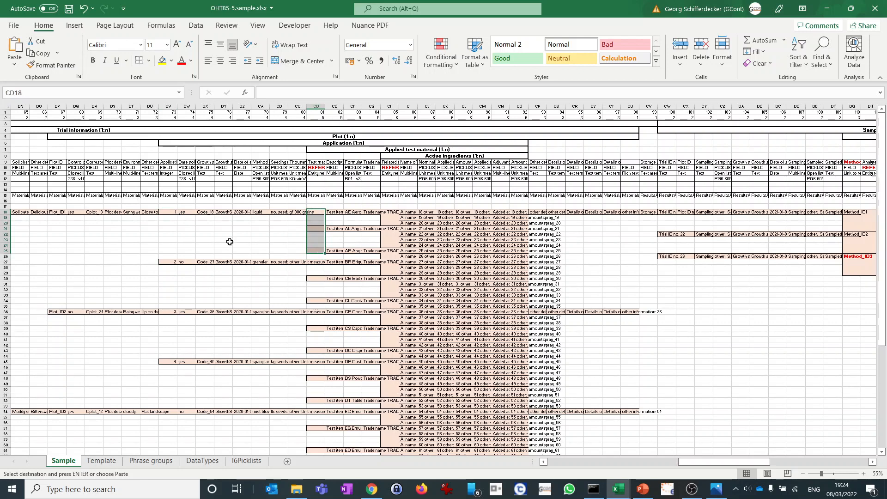
{"action": "left_click", "coordinate": [169, 262]}
{"action": "left_click_drag", "start_coordinate": [315, 261], "coordinate": [317, 300]}
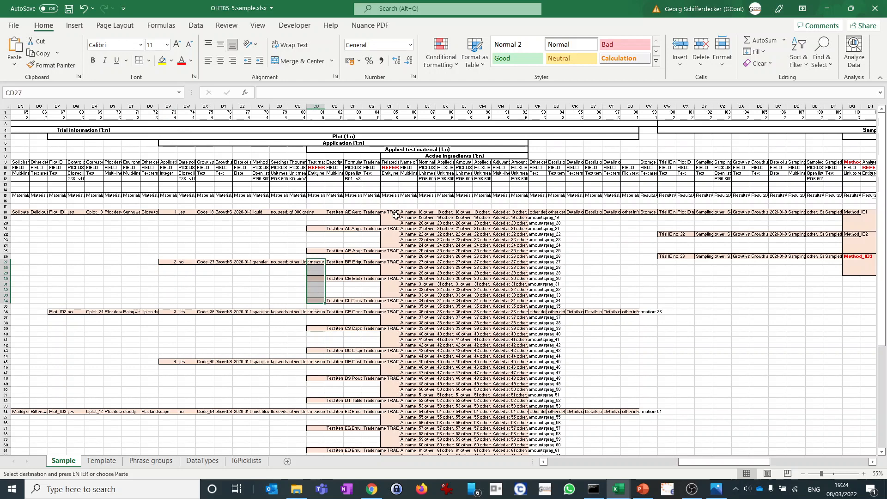
{"action": "scroll", "coordinate": [232, 242], "scroll_direction": "down", "scroll_amount": 1}
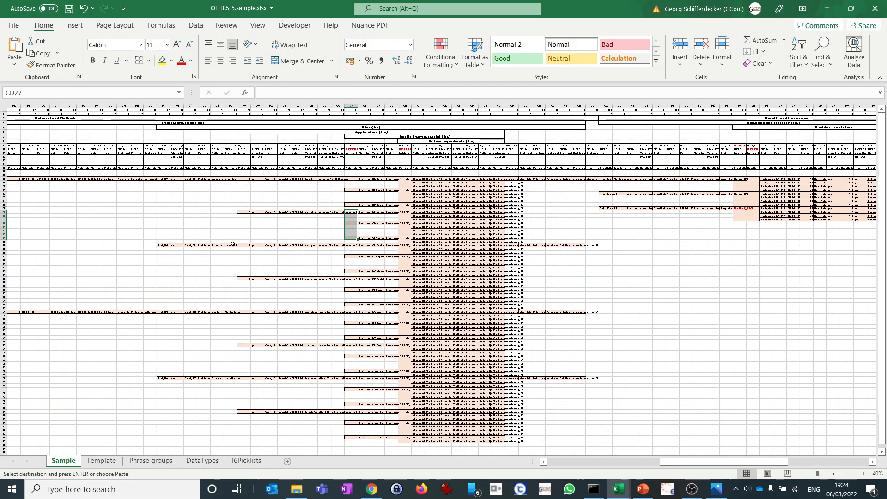
{"action": "scroll", "coordinate": [234, 243], "scroll_direction": "down", "scroll_amount": 1}
{"action": "scroll", "coordinate": [231, 242], "scroll_direction": "up", "scroll_amount": 1}
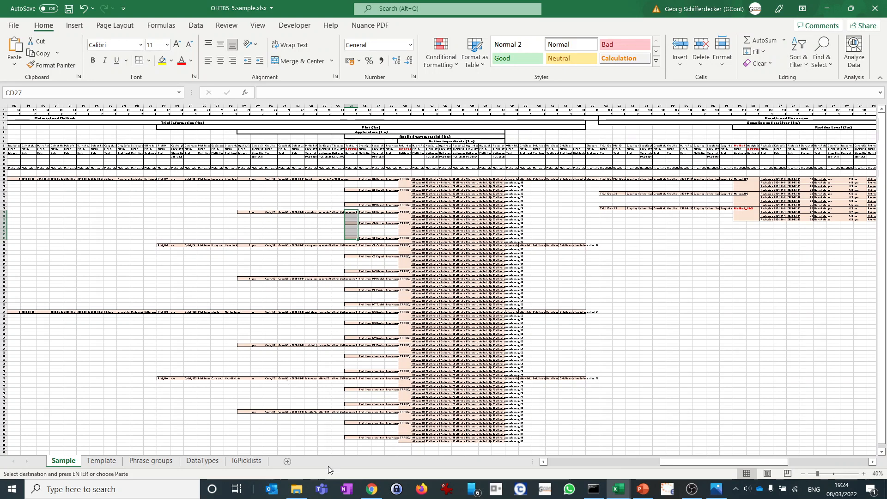
Step: Switch to the IUCLID Integration Platform in Chrome and run the OHT 85-5 demo CSV import for CLE_Conference_Demo
{"action": "left_click", "coordinate": [371, 492]}
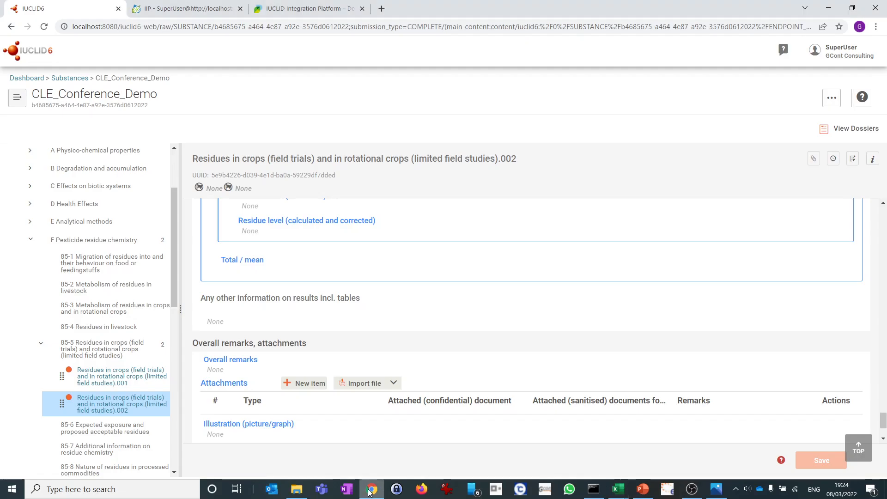
{"action": "left_click", "coordinate": [163, 10]}
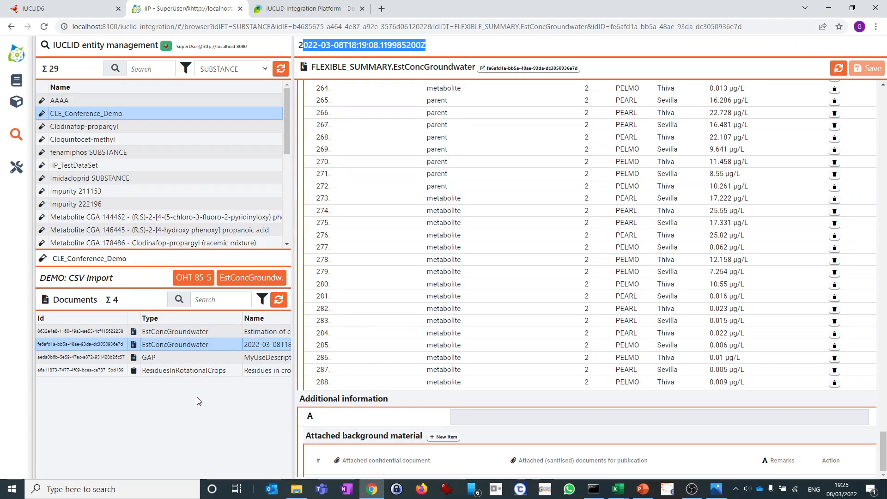
{"action": "left_click", "coordinate": [191, 277]}
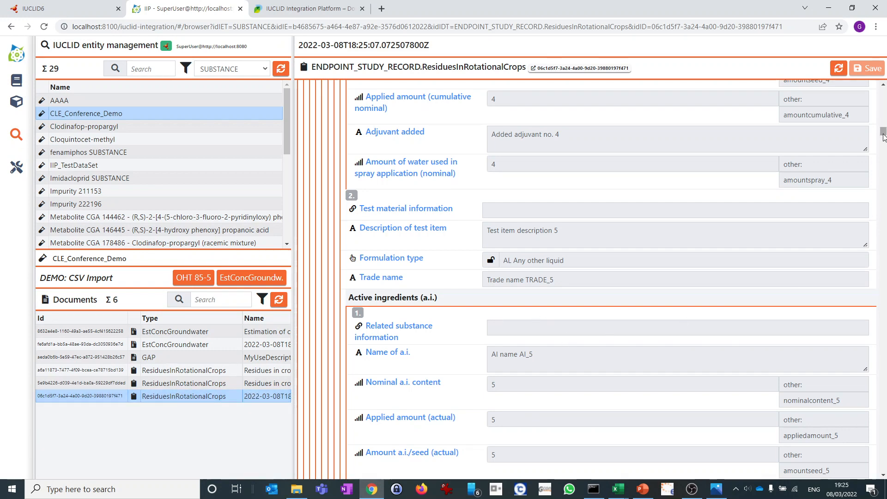
Step: Review the imported ResiduesInRotationalCrops document from Administrative data through the analytical methods, trial information and nested active ingredients
{"action": "left_click", "coordinate": [883, 91]}
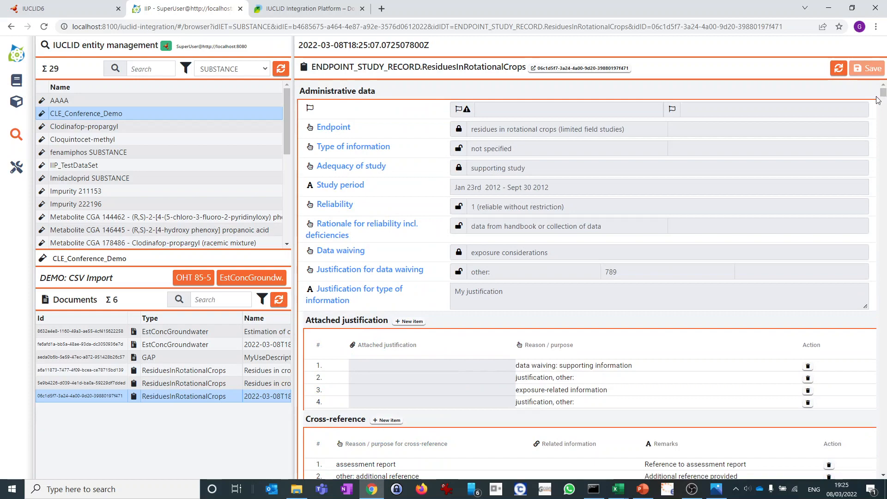
{"action": "scroll", "coordinate": [853, 188], "scroll_direction": "down", "scroll_amount": 9}
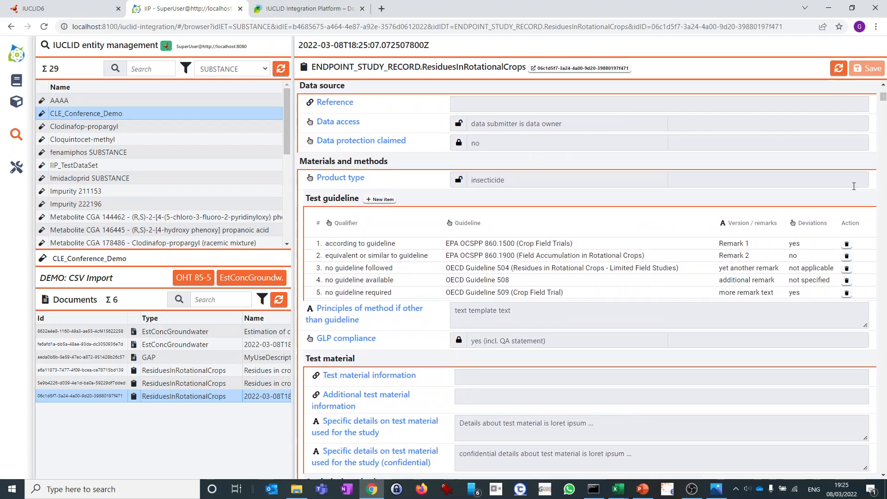
{"action": "scroll", "coordinate": [854, 188], "scroll_direction": "down", "scroll_amount": 10}
{"action": "scroll", "coordinate": [849, 185], "scroll_direction": "down", "scroll_amount": 10}
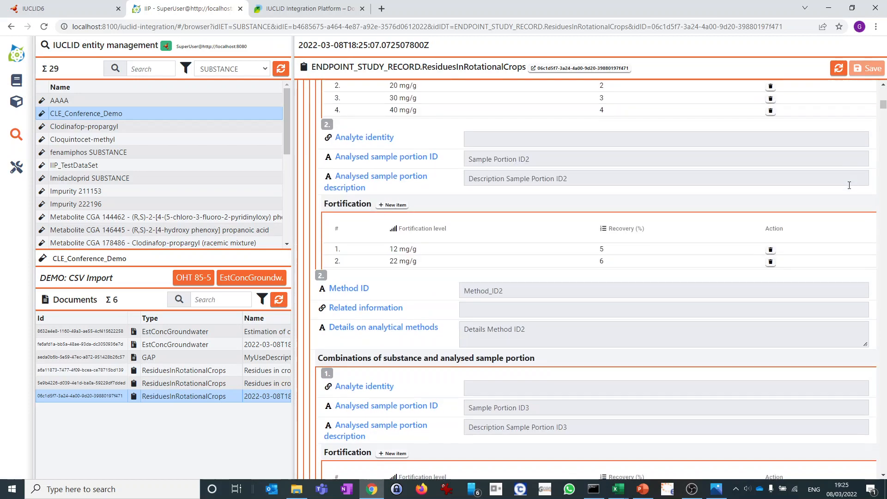
{"action": "scroll", "coordinate": [844, 184], "scroll_direction": "down", "scroll_amount": 10}
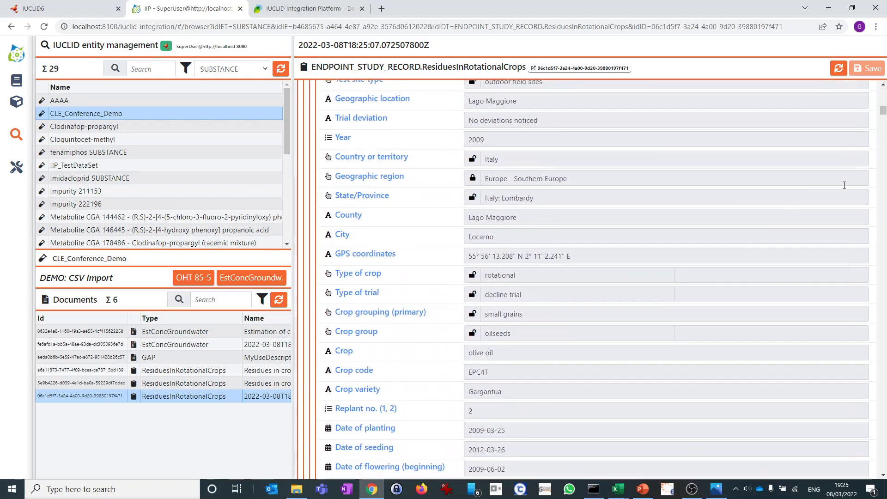
{"action": "scroll", "coordinate": [840, 197], "scroll_direction": "down", "scroll_amount": 10}
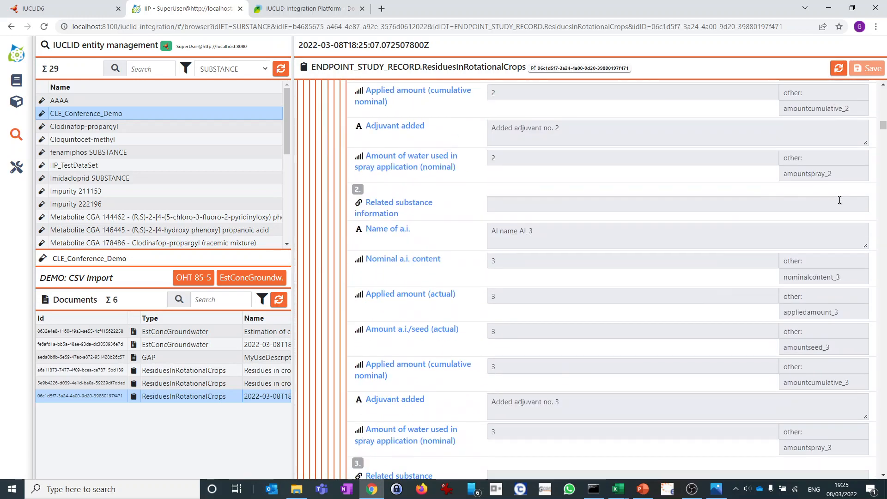
{"action": "scroll", "coordinate": [836, 202], "scroll_direction": "down", "scroll_amount": 10}
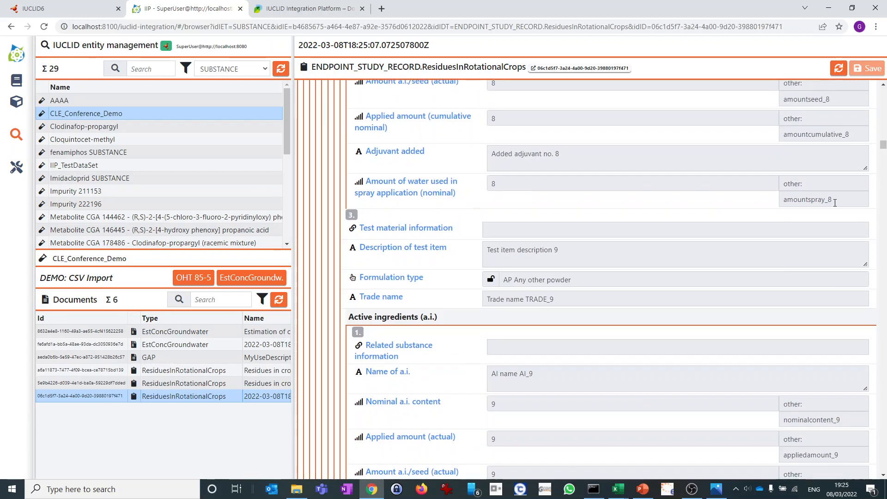
{"action": "scroll", "coordinate": [834, 203], "scroll_direction": "down", "scroll_amount": 8}
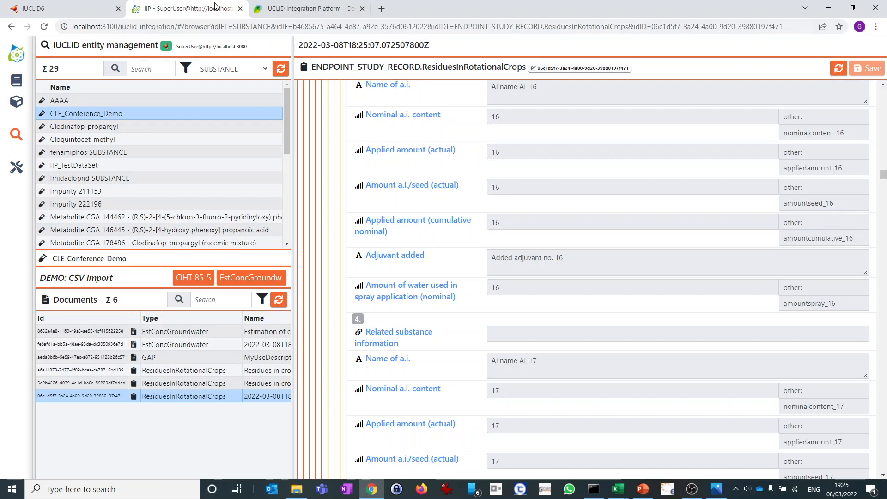
Step: Switch to IUCLID6, reload the substance page and open the newly imported timestamp-named document under section 85-5
{"action": "left_click", "coordinate": [44, 12]}
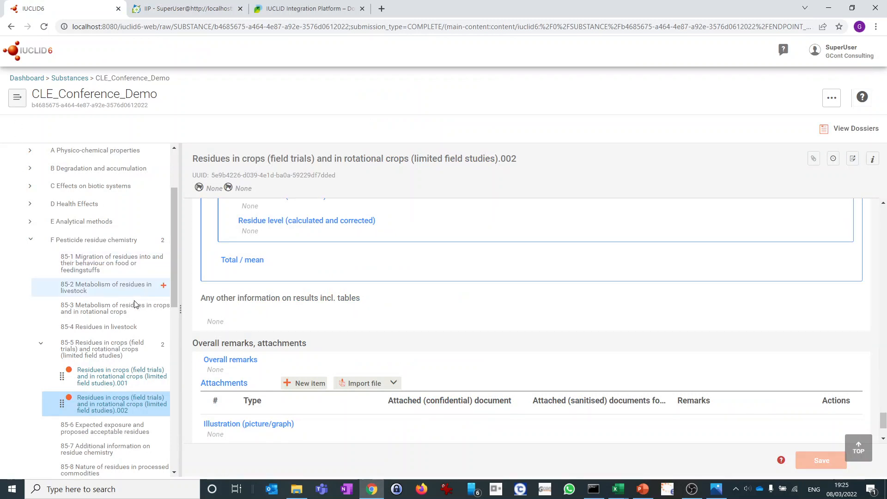
{"action": "scroll", "coordinate": [17, 169], "scroll_direction": "up", "scroll_amount": 3}
{"action": "left_click", "coordinate": [47, 28]}
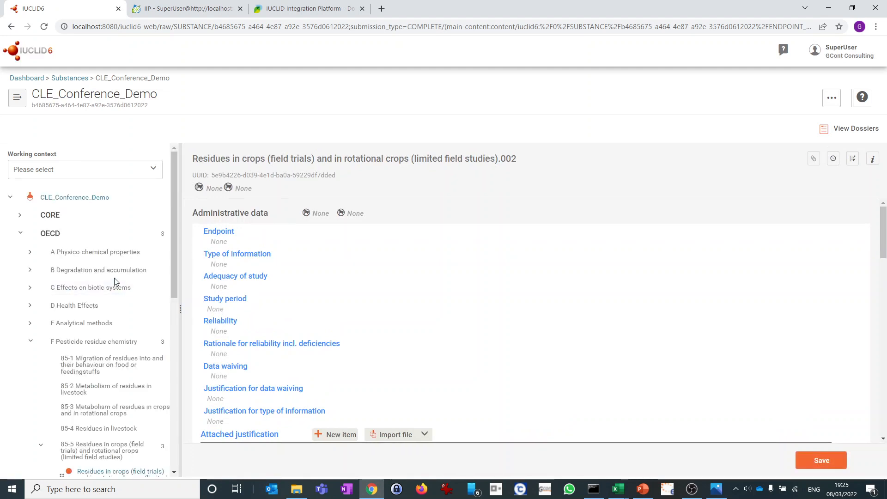
{"action": "scroll", "coordinate": [55, 365], "scroll_direction": "down", "scroll_amount": 3}
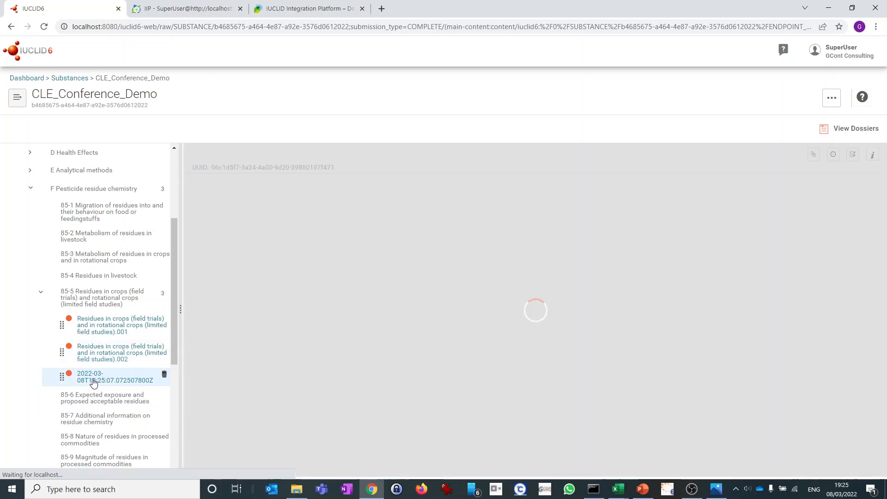
{"action": "left_click", "coordinate": [90, 381]}
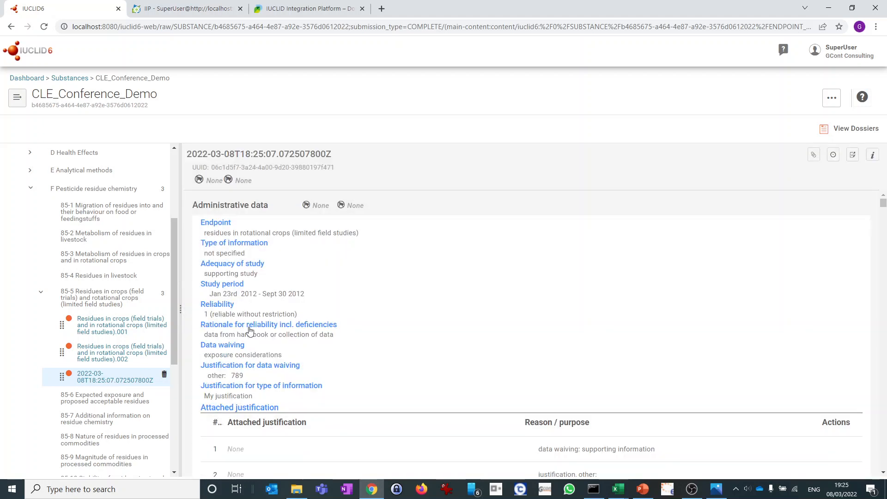
Step: Review the imported document's analytical methods, trial information and application fields in IUCLID6
{"action": "scroll", "coordinate": [249, 330], "scroll_direction": "down", "scroll_amount": 15}
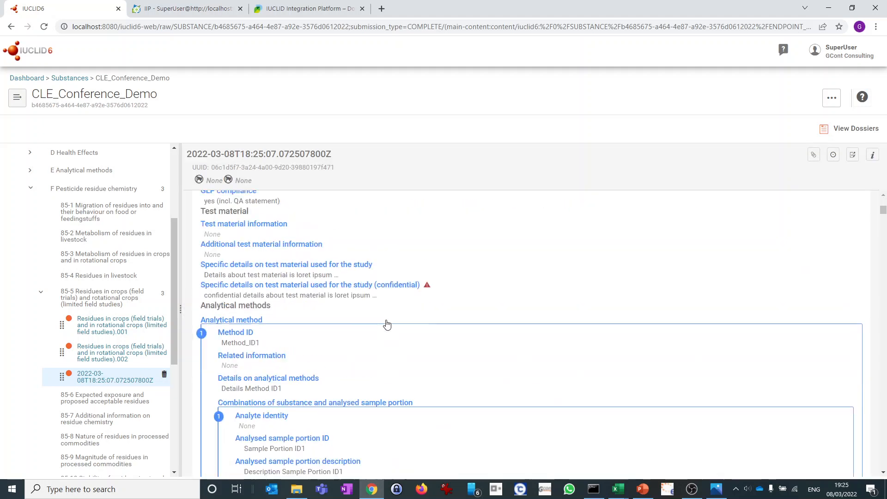
{"action": "scroll", "coordinate": [387, 324], "scroll_direction": "down", "scroll_amount": 15}
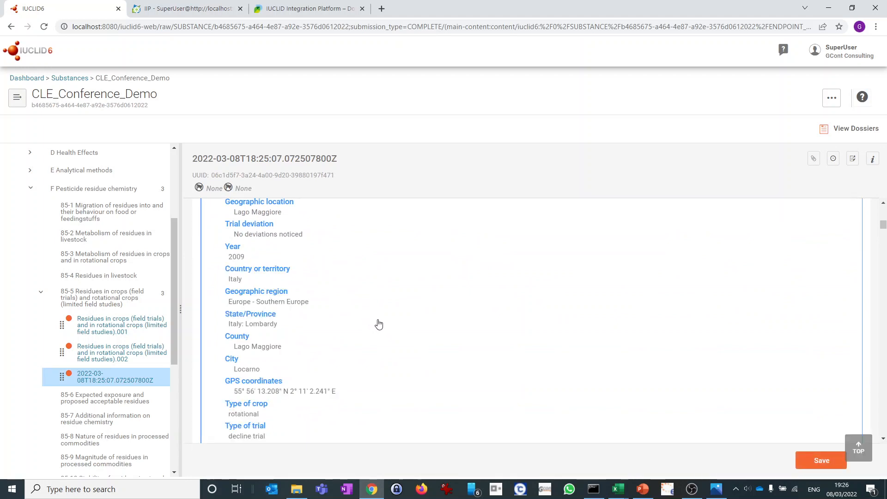
{"action": "scroll", "coordinate": [379, 323], "scroll_direction": "down", "scroll_amount": 15}
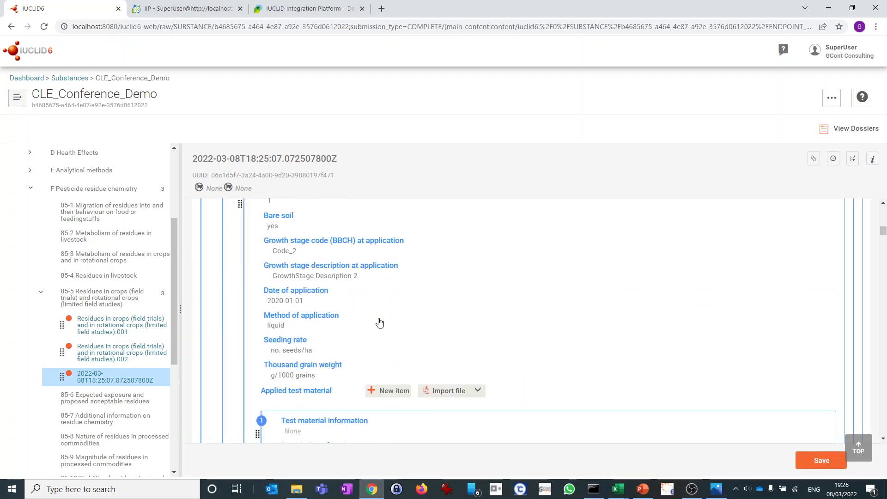
Step: Review the applied test material entries and their active ingredient amounts in the imported document
{"action": "scroll", "coordinate": [380, 322], "scroll_direction": "down", "scroll_amount": 10}
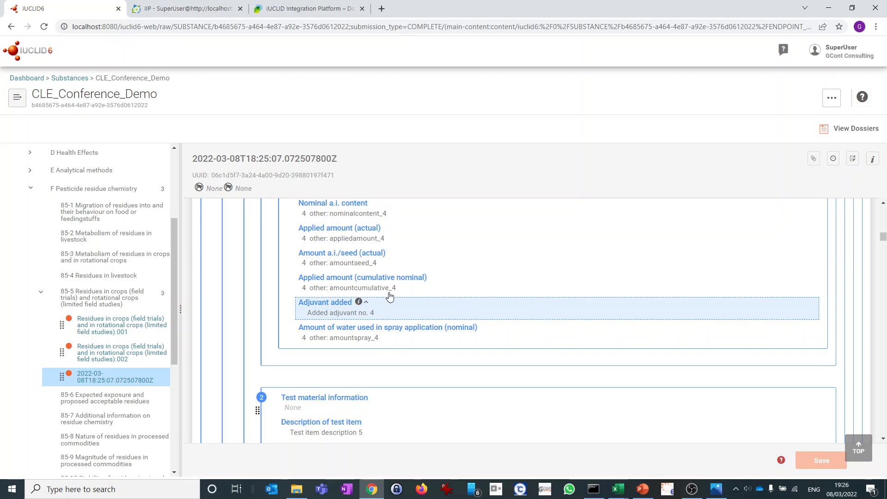
Step: Switch to the IUCLID Integration Platform and load IUCLID6v6\SampleData\LitRef_SampleData_1.1.0.csv as literature jobs
{"action": "left_click", "coordinate": [196, 10]}
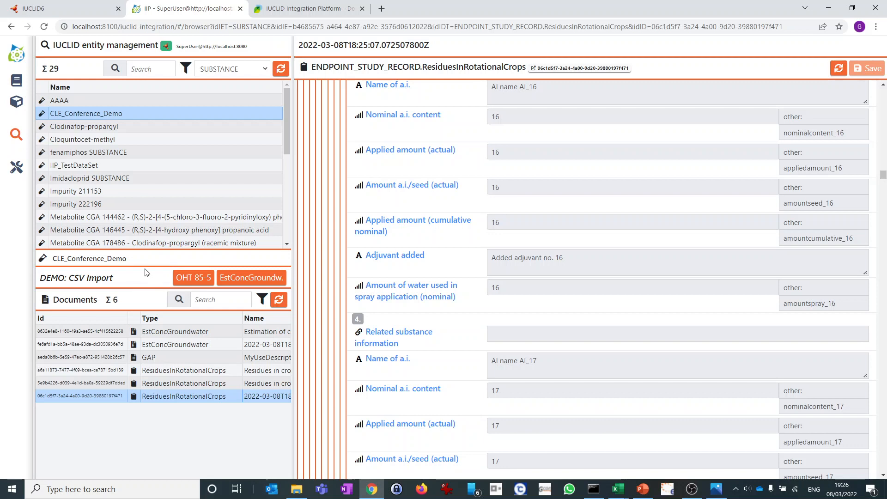
{"action": "left_click", "coordinate": [17, 81]}
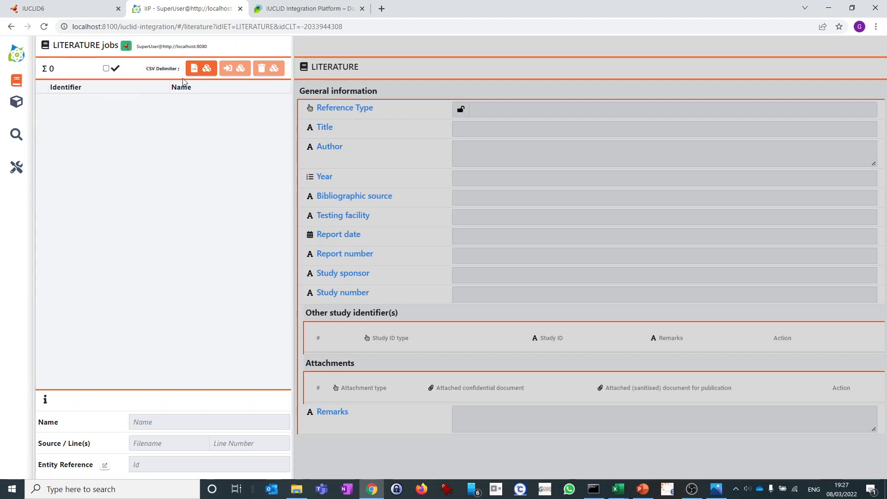
{"action": "left_click", "coordinate": [197, 69]}
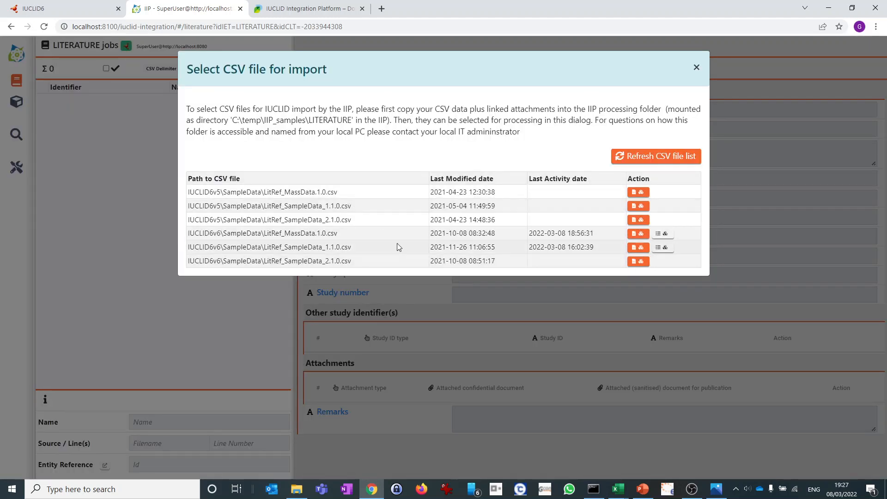
{"action": "left_click", "coordinate": [637, 247]}
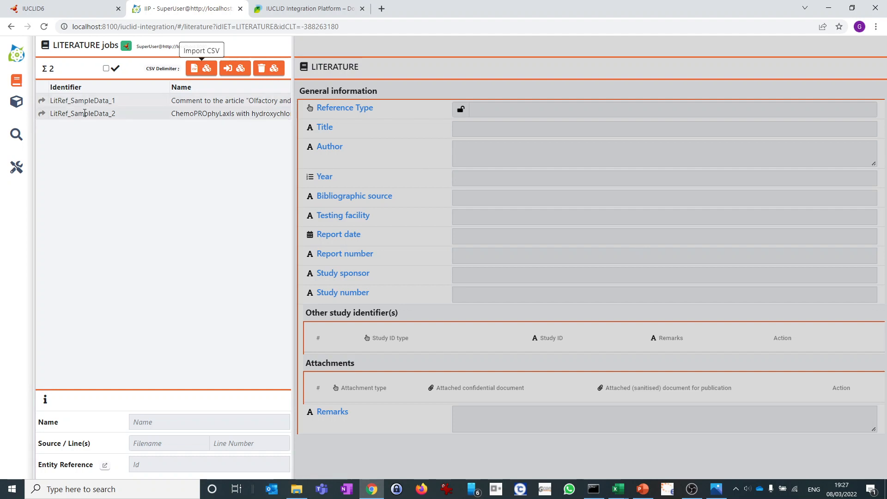
Step: Compare the literature jobs LitRef_SampleData_1 and LitRef_SampleData_2, including their study identifiers, attachments and remarks
{"action": "left_click", "coordinate": [104, 101]}
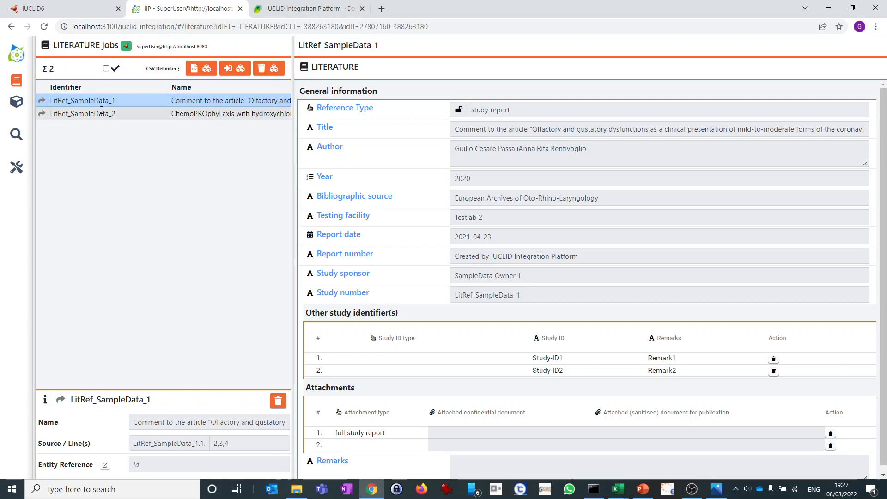
{"action": "left_click", "coordinate": [100, 113]}
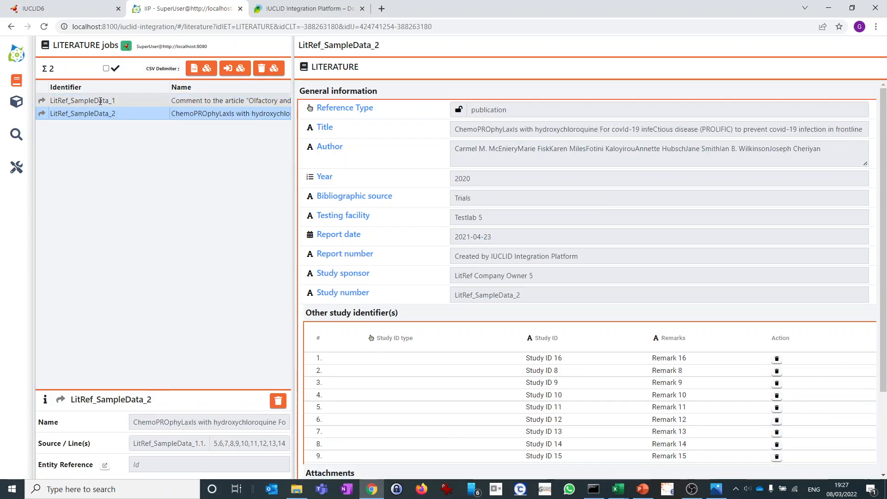
{"action": "left_click", "coordinate": [101, 100]}
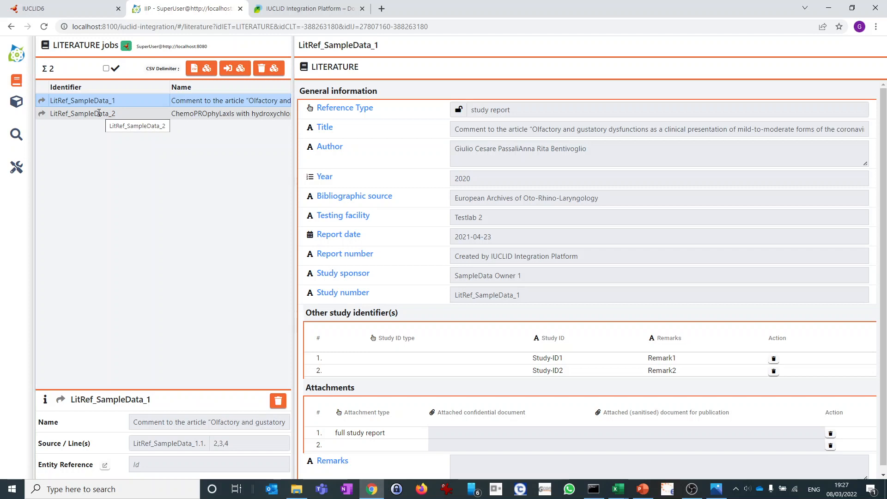
{"action": "scroll", "coordinate": [578, 300], "scroll_direction": "down", "scroll_amount": 1}
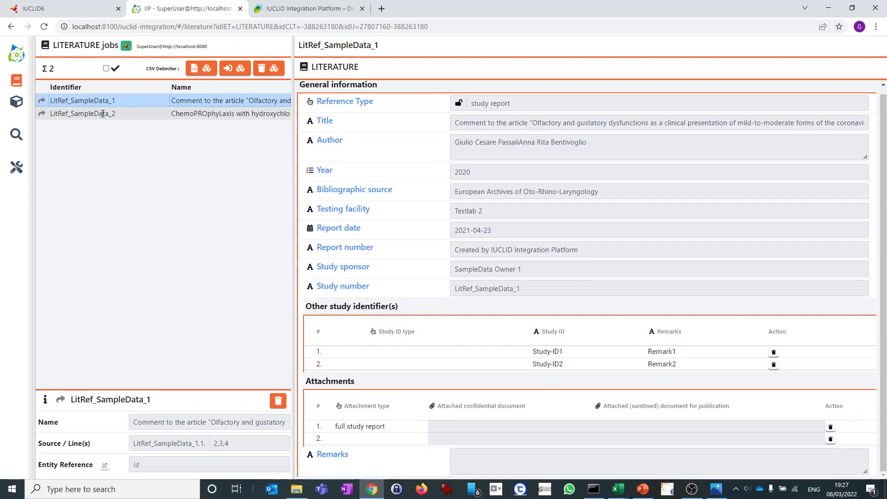
{"action": "left_click", "coordinate": [102, 114]}
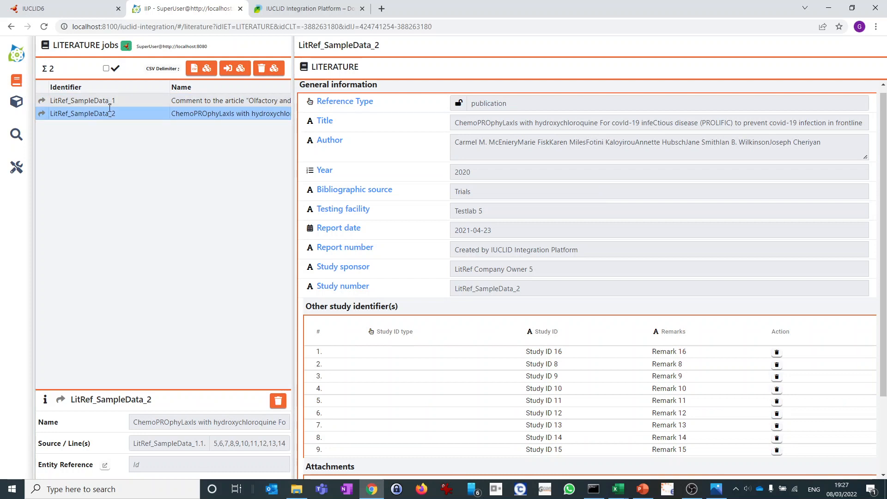
{"action": "scroll", "coordinate": [517, 286], "scroll_direction": "down", "scroll_amount": 2}
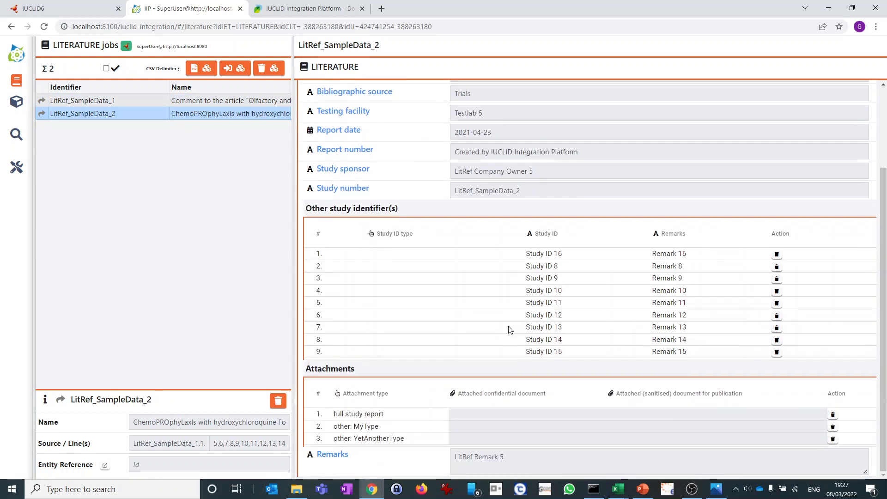
Step: Import all loaded literature jobs into IUCLID, then open LitRef_SampleData_2 in IUCLID6 and review it through attachments and remarks
{"action": "left_click", "coordinate": [234, 68]}
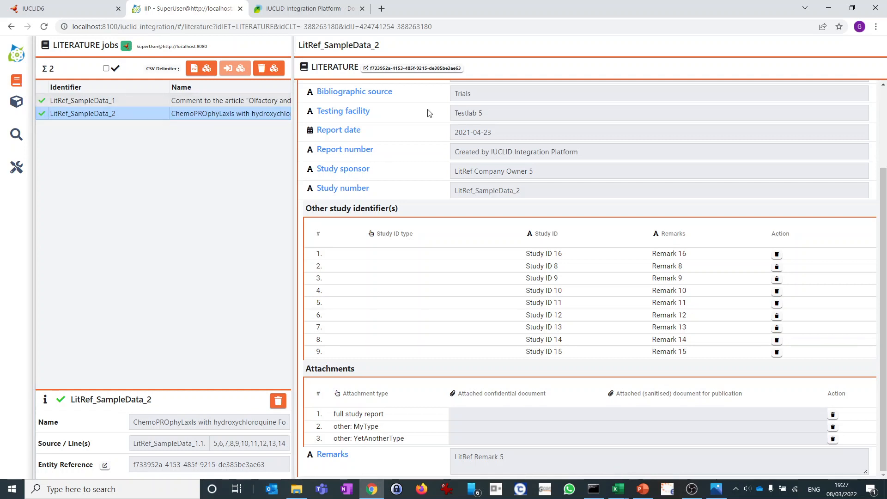
{"action": "left_click", "coordinate": [397, 70]}
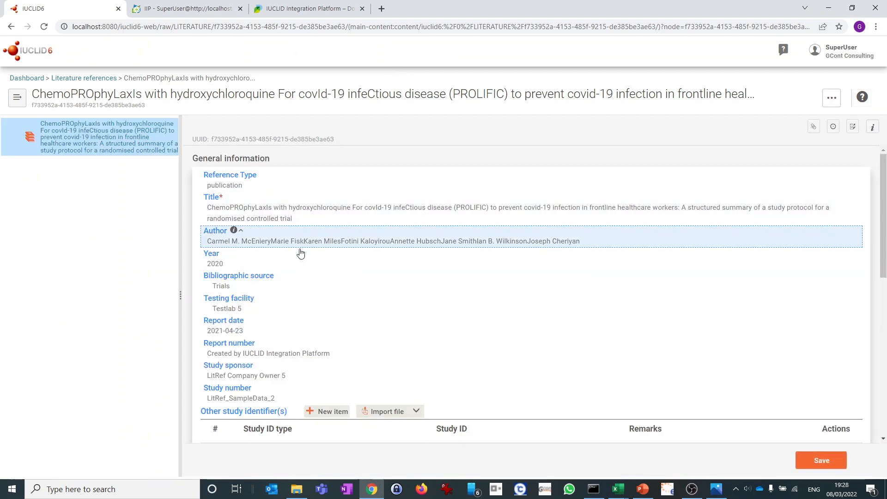
{"action": "scroll", "coordinate": [302, 268], "scroll_direction": "down", "scroll_amount": 3}
{"action": "scroll", "coordinate": [309, 274], "scroll_direction": "down", "scroll_amount": 1}
{"action": "scroll", "coordinate": [313, 272], "scroll_direction": "down", "scroll_amount": 2}
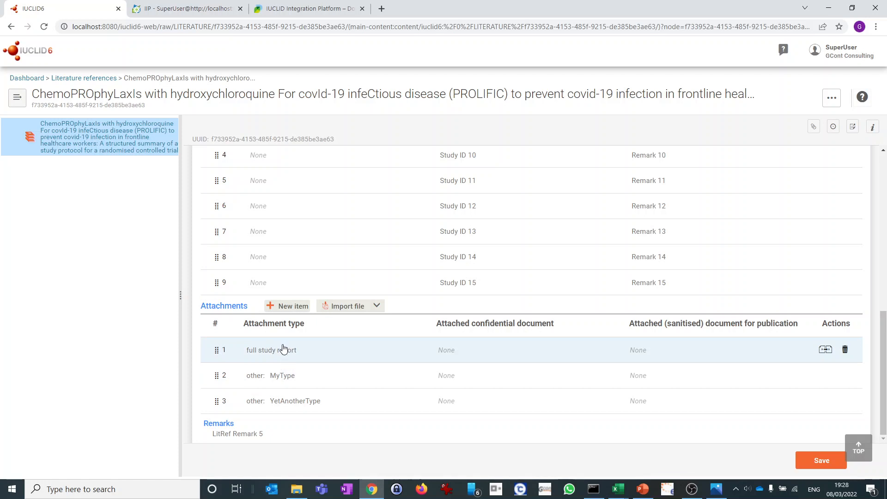
Step: Return to the IUCLID Integration Platform and display the reference substance jobs
{"action": "left_click", "coordinate": [172, 5]}
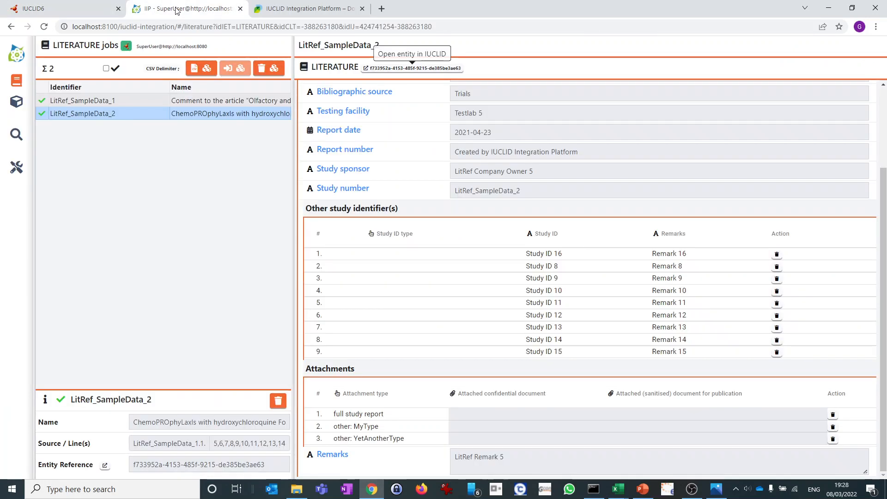
{"action": "left_click", "coordinate": [17, 102]}
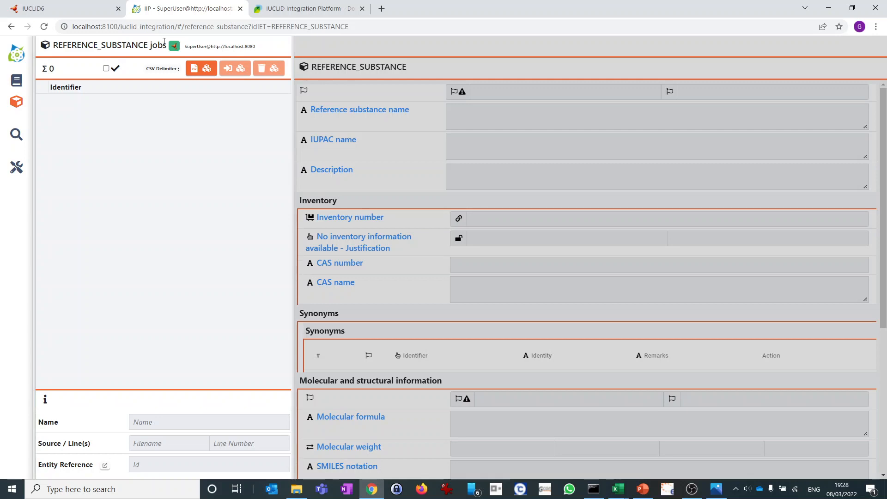
Step: Switch to the CropLife Europe website, view the IUCLID Integration Platform overview and open its Downloads page
{"action": "left_click", "coordinate": [277, 9]}
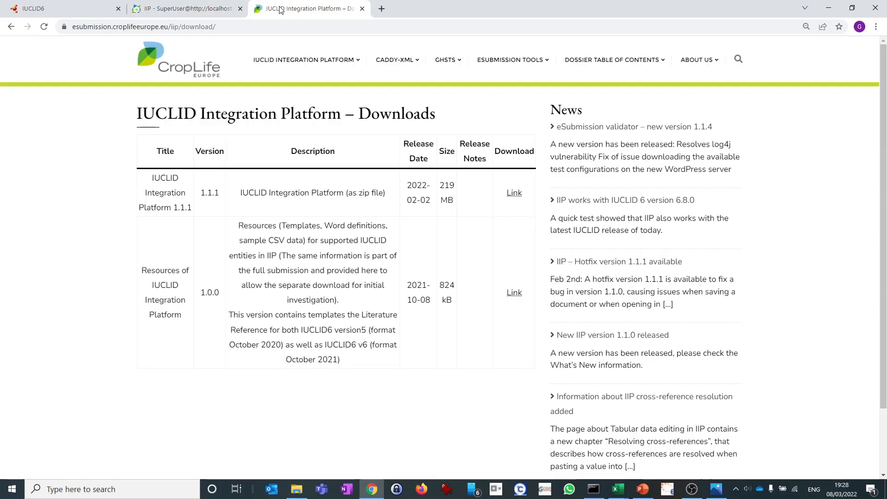
{"action": "mouse_move", "coordinate": [294, 62]}
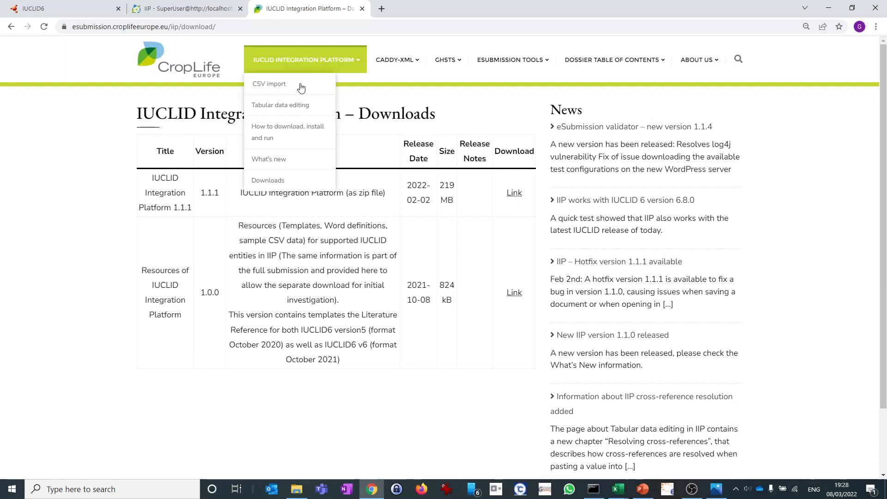
{"action": "left_click", "coordinate": [294, 61]}
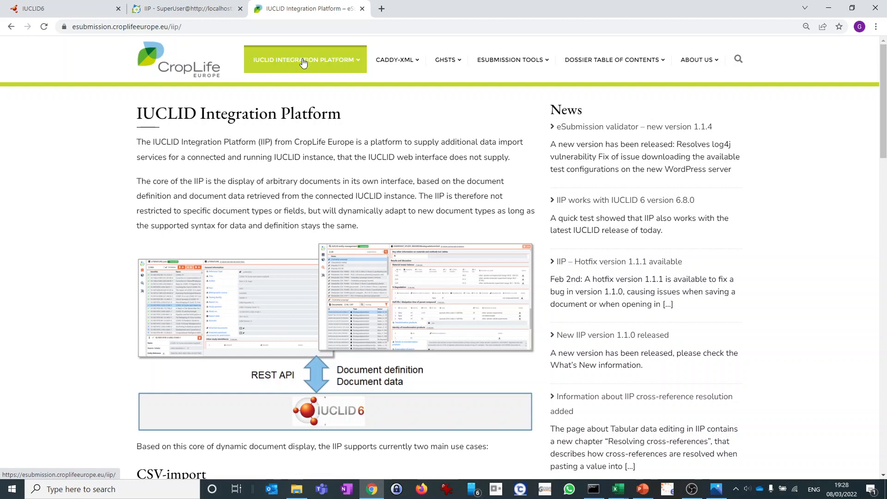
{"action": "left_click", "coordinate": [302, 61]}
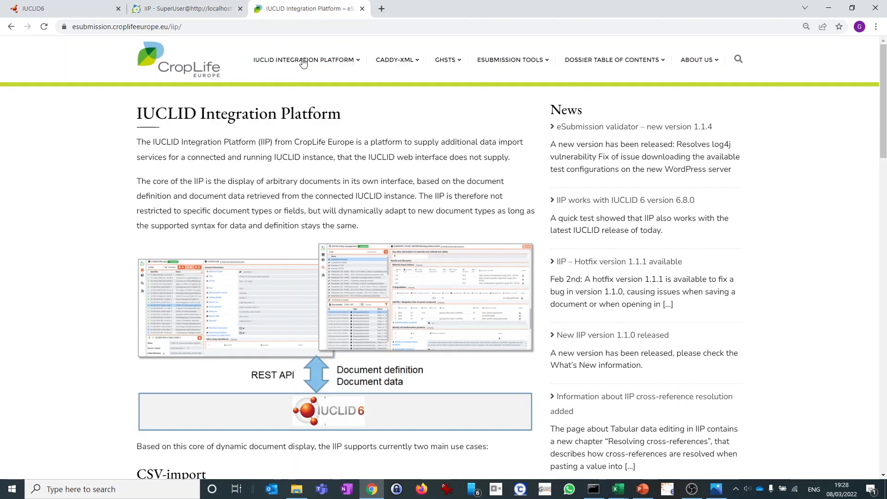
{"action": "mouse_move", "coordinate": [354, 63]}
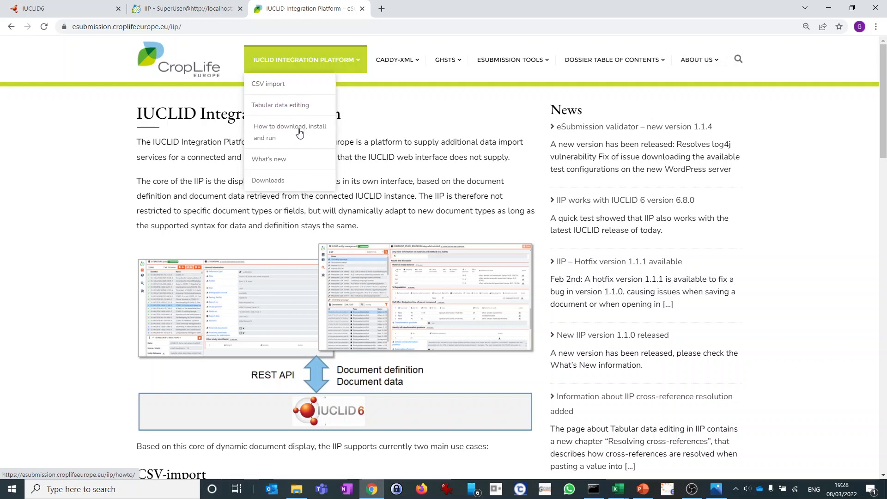
{"action": "left_click", "coordinate": [268, 180]}
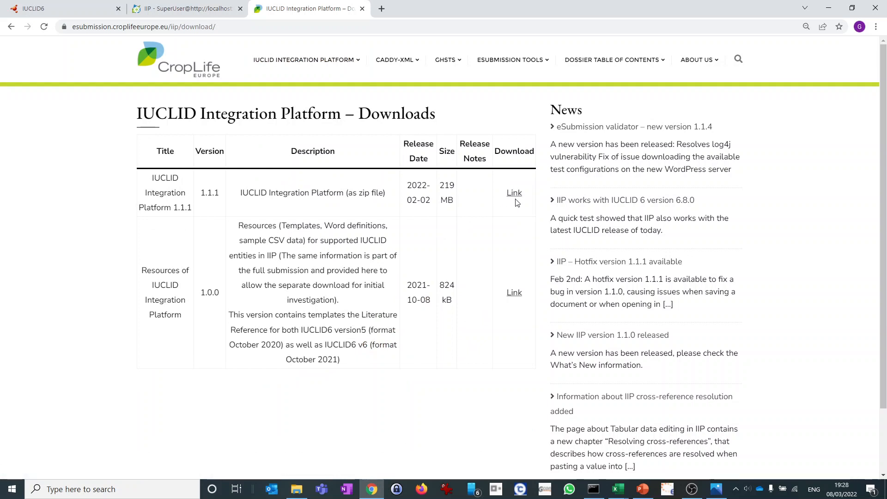